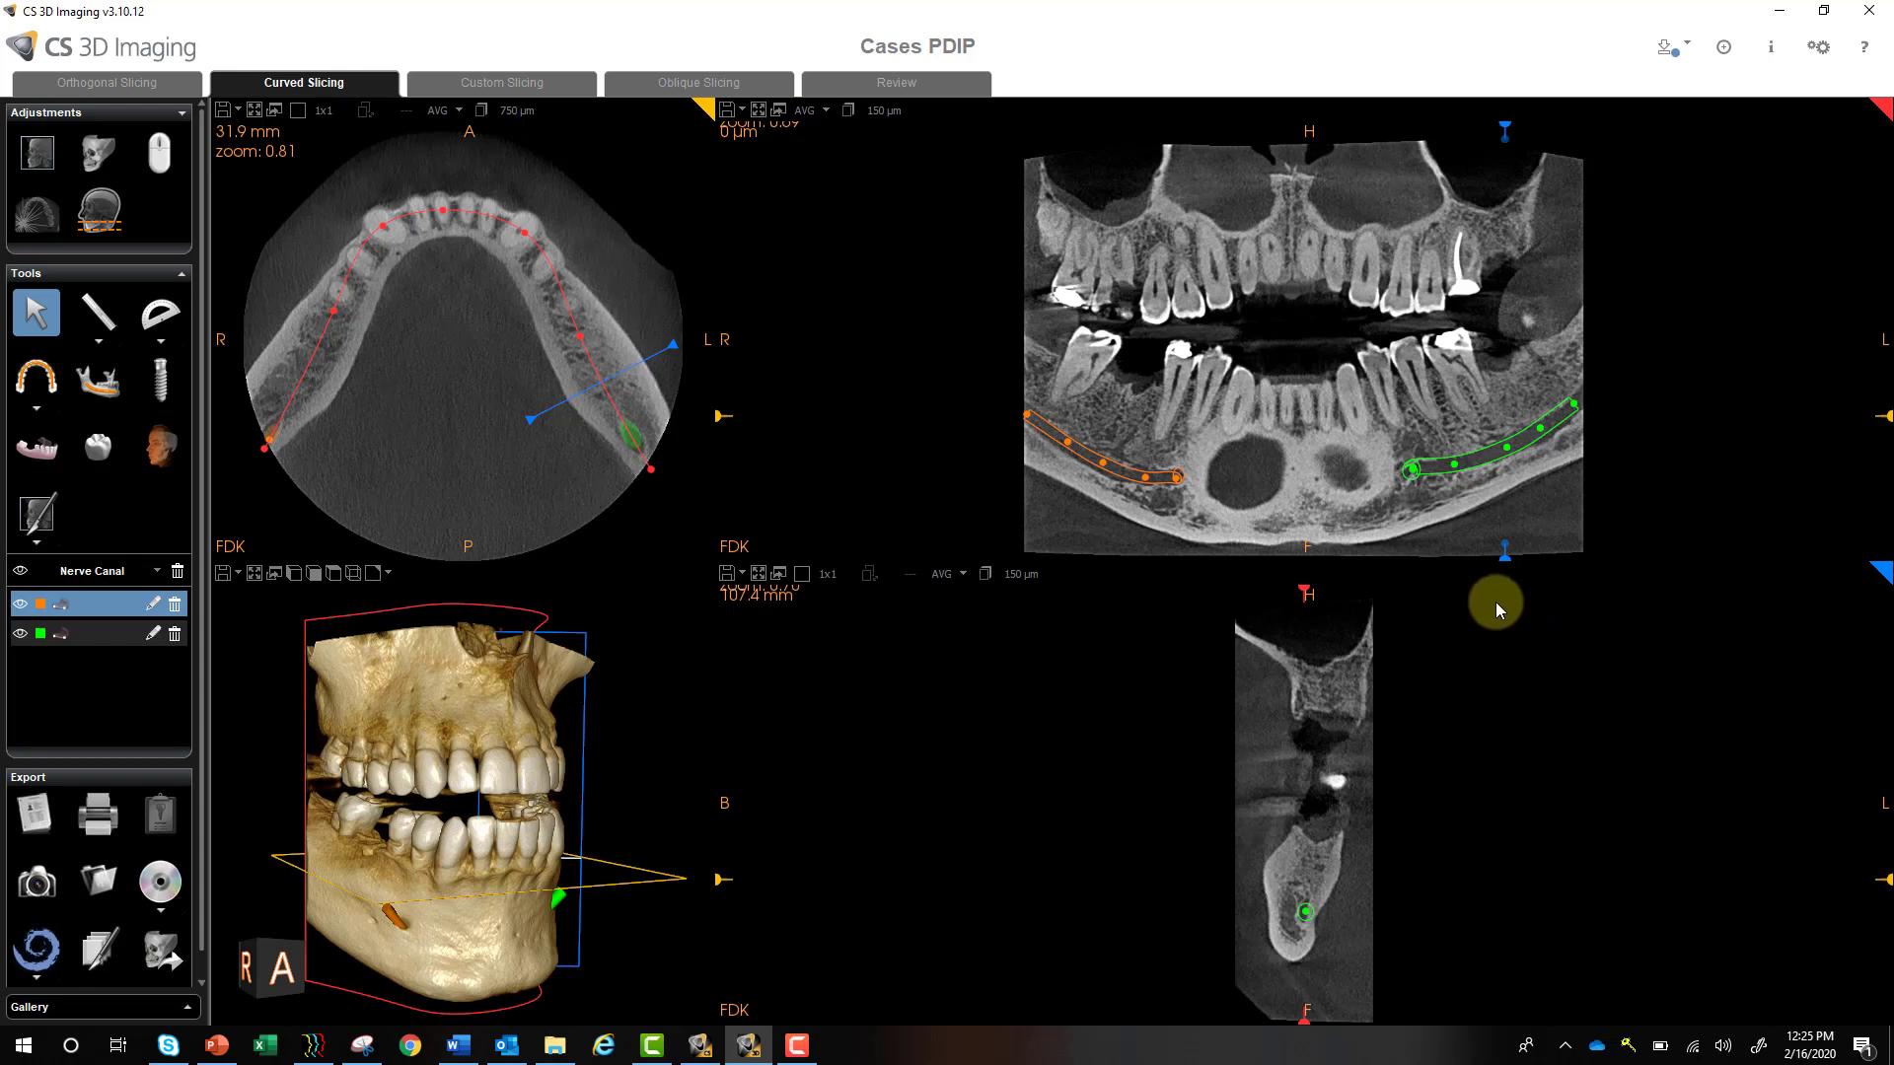
Step: Activate the Measurement tool and tilt the cross-section plane on the panoramic image at the missing lower left molar site
{"action": "left_click", "coordinate": [97, 314]}
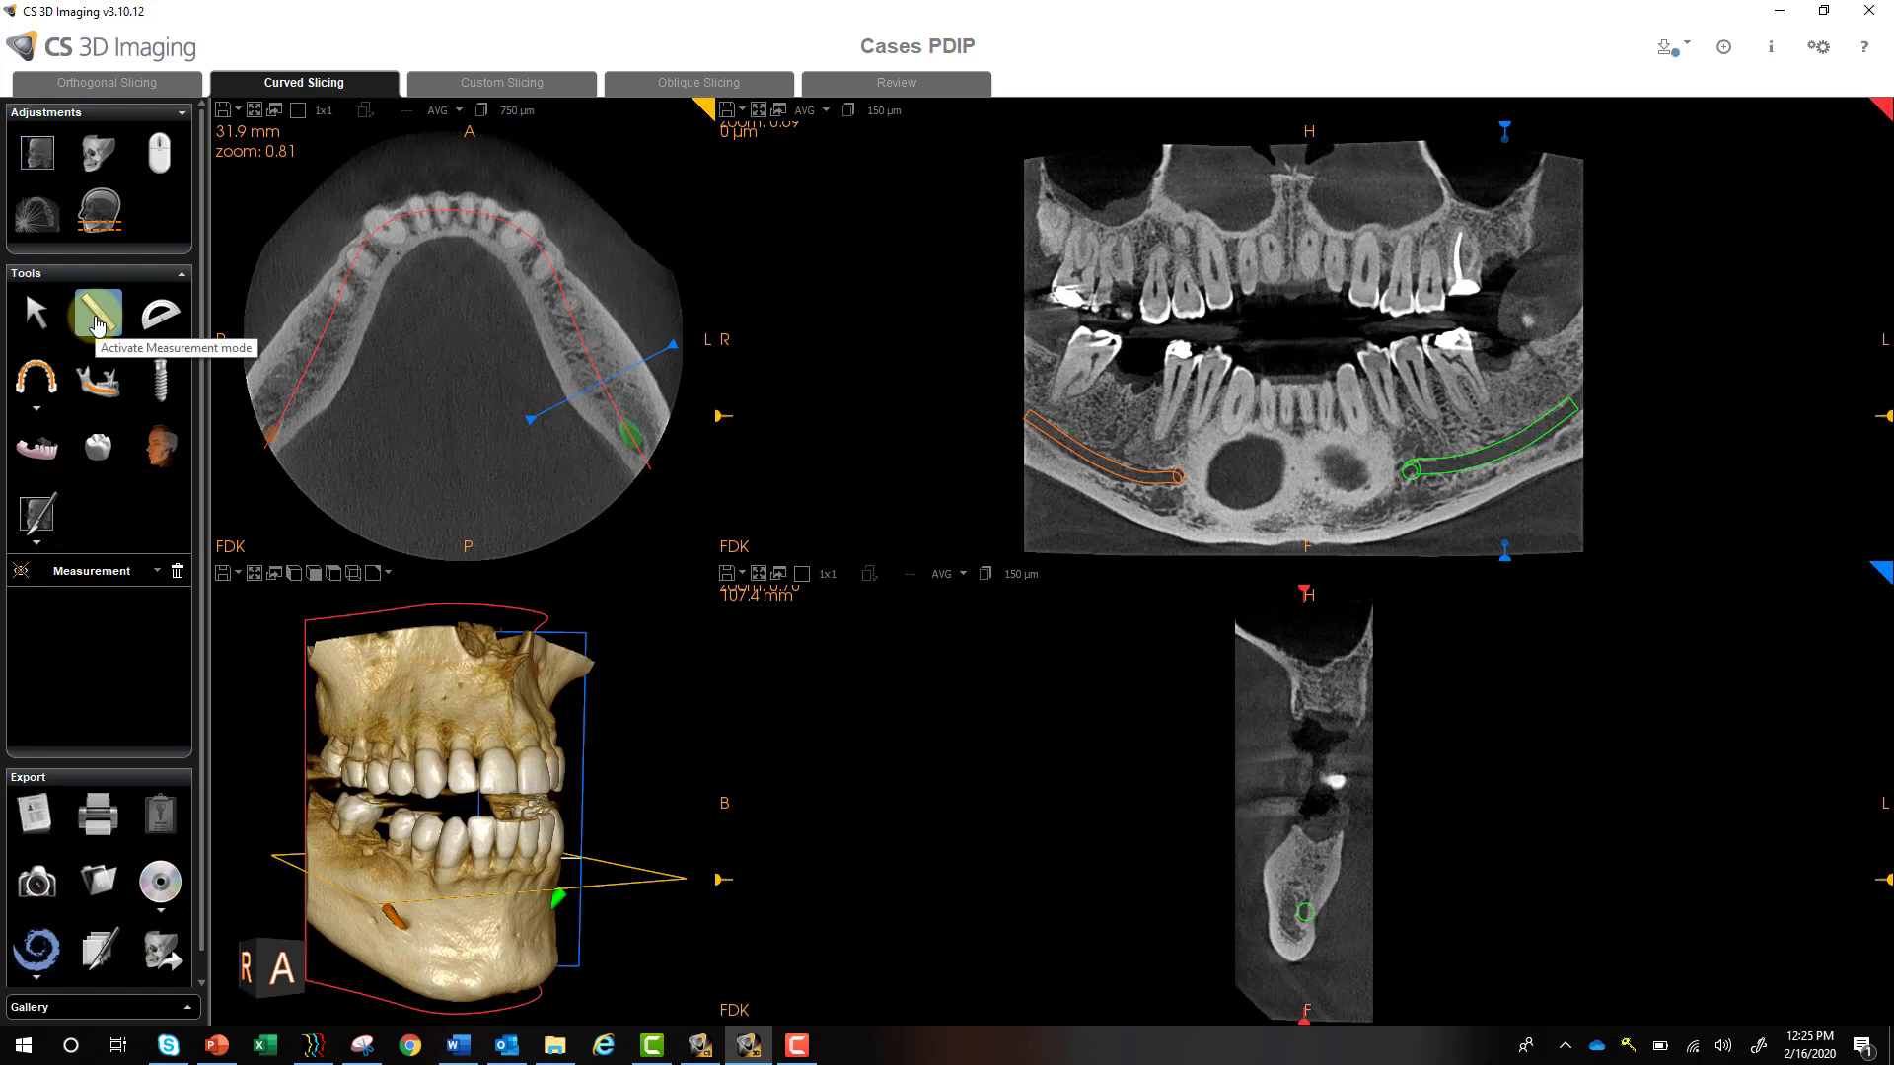
{"action": "scroll", "coordinate": [1312, 819], "scroll_direction": "up", "scroll_amount": 5}
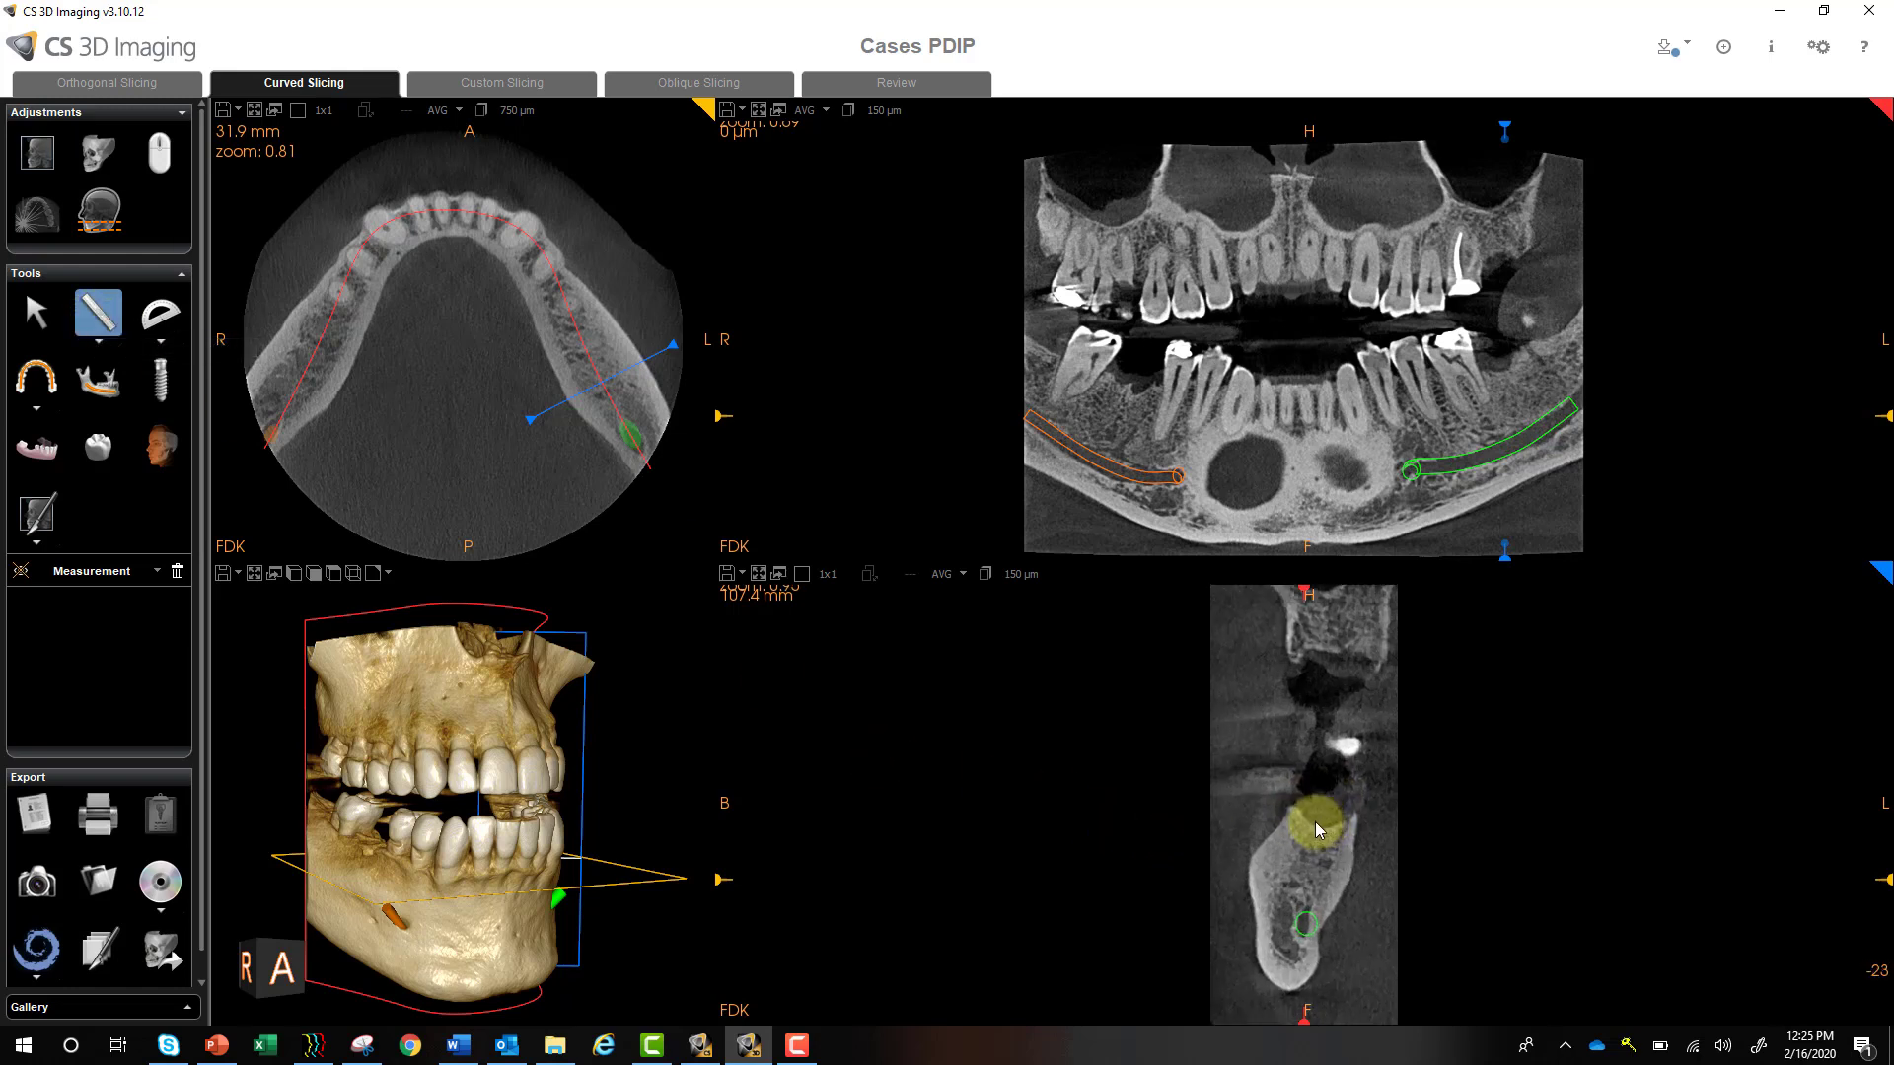
{"action": "scroll", "coordinate": [1308, 820], "scroll_direction": "up", "scroll_amount": 2}
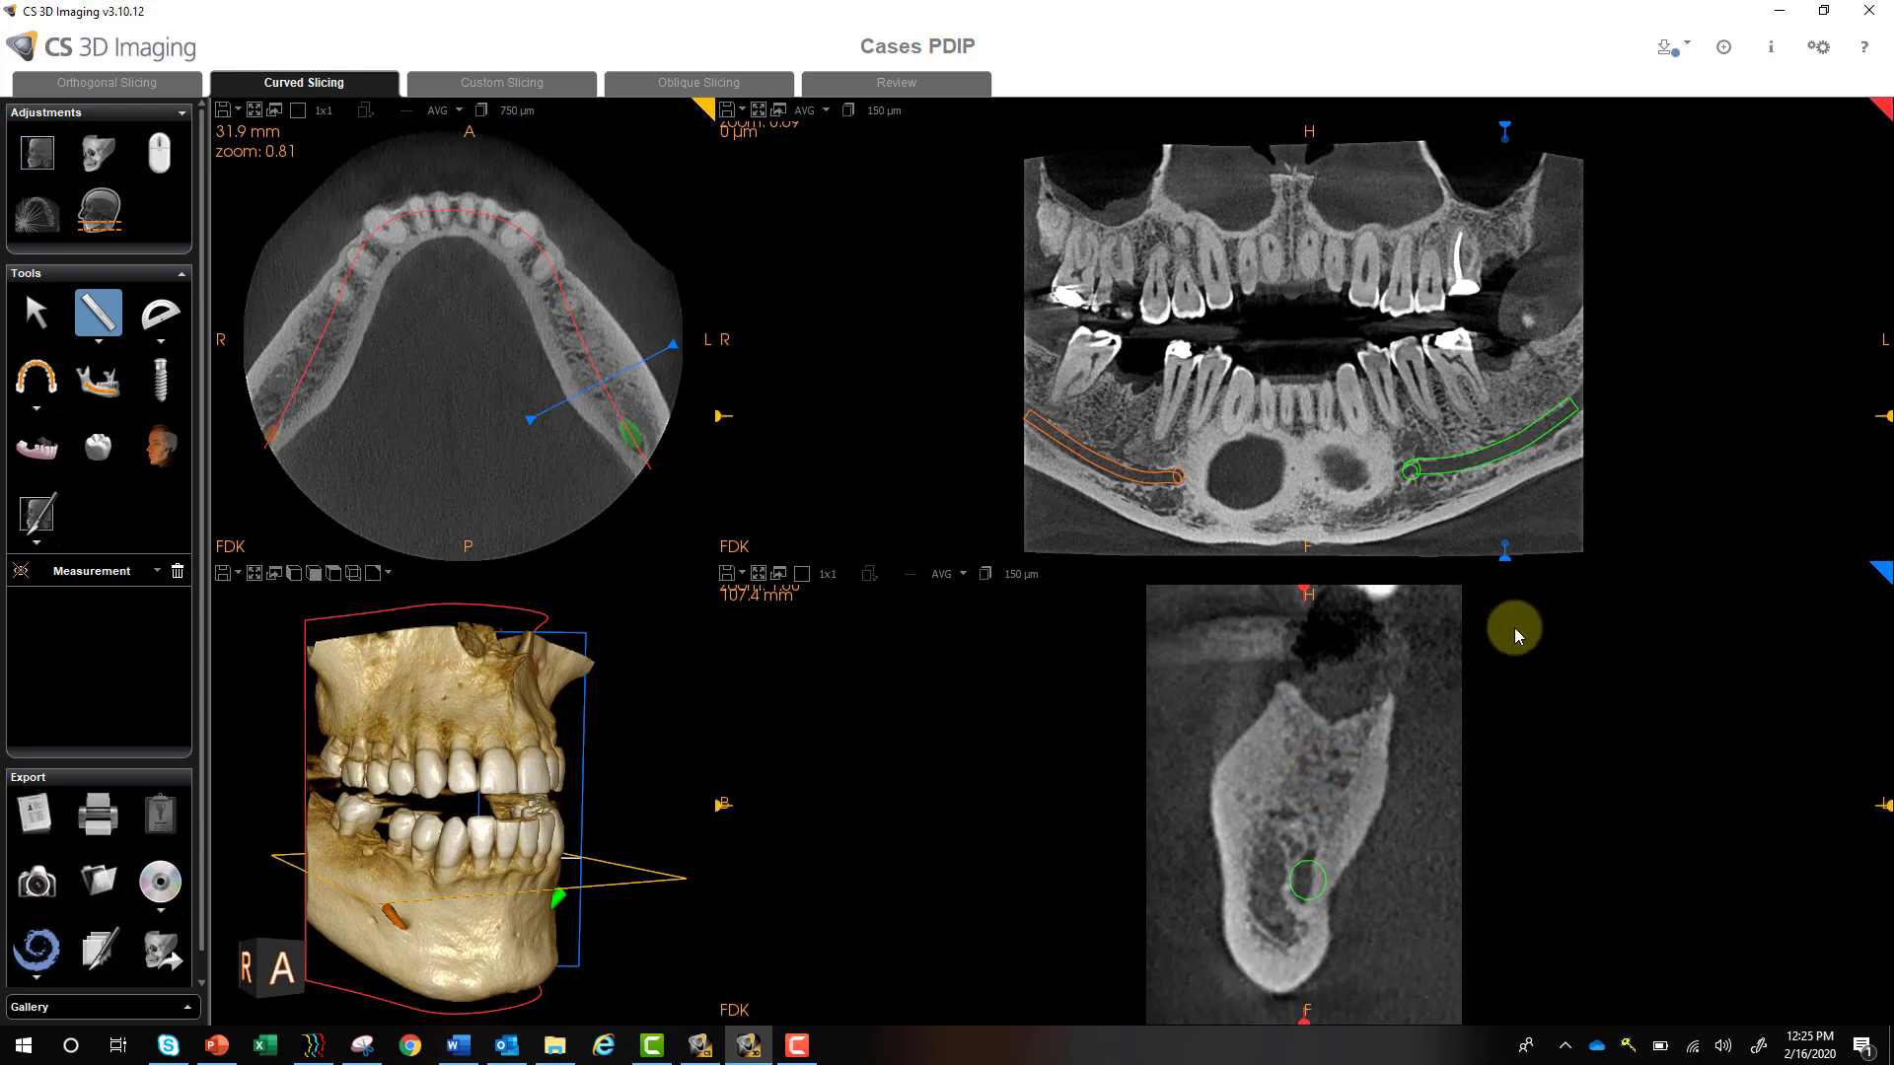
{"action": "left_click_drag", "start_coordinate": [1497, 549], "coordinate": [1552, 557]}
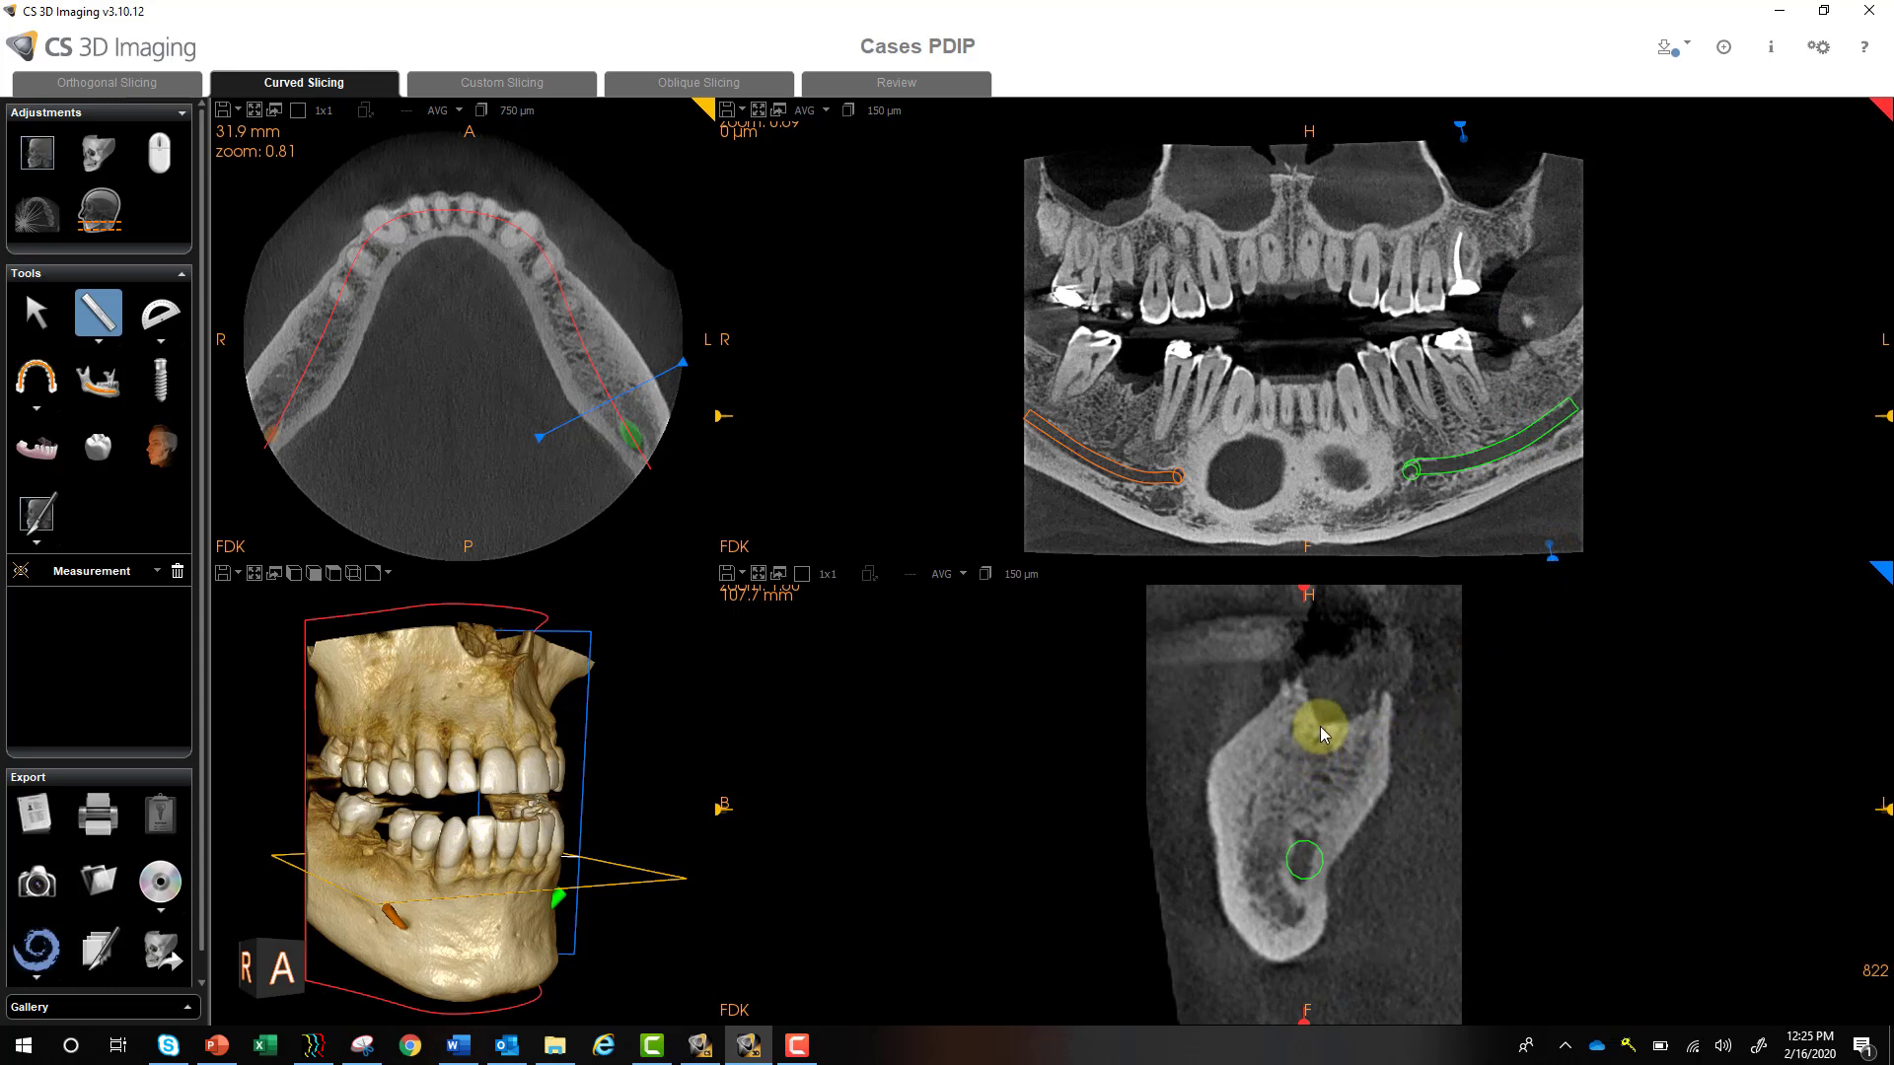
Step: Measure the bone height above the nerve canal and the ridge width on the cross-section, and remove both measurements
{"action": "left_click_drag", "start_coordinate": [1320, 728], "coordinate": [1297, 820]}
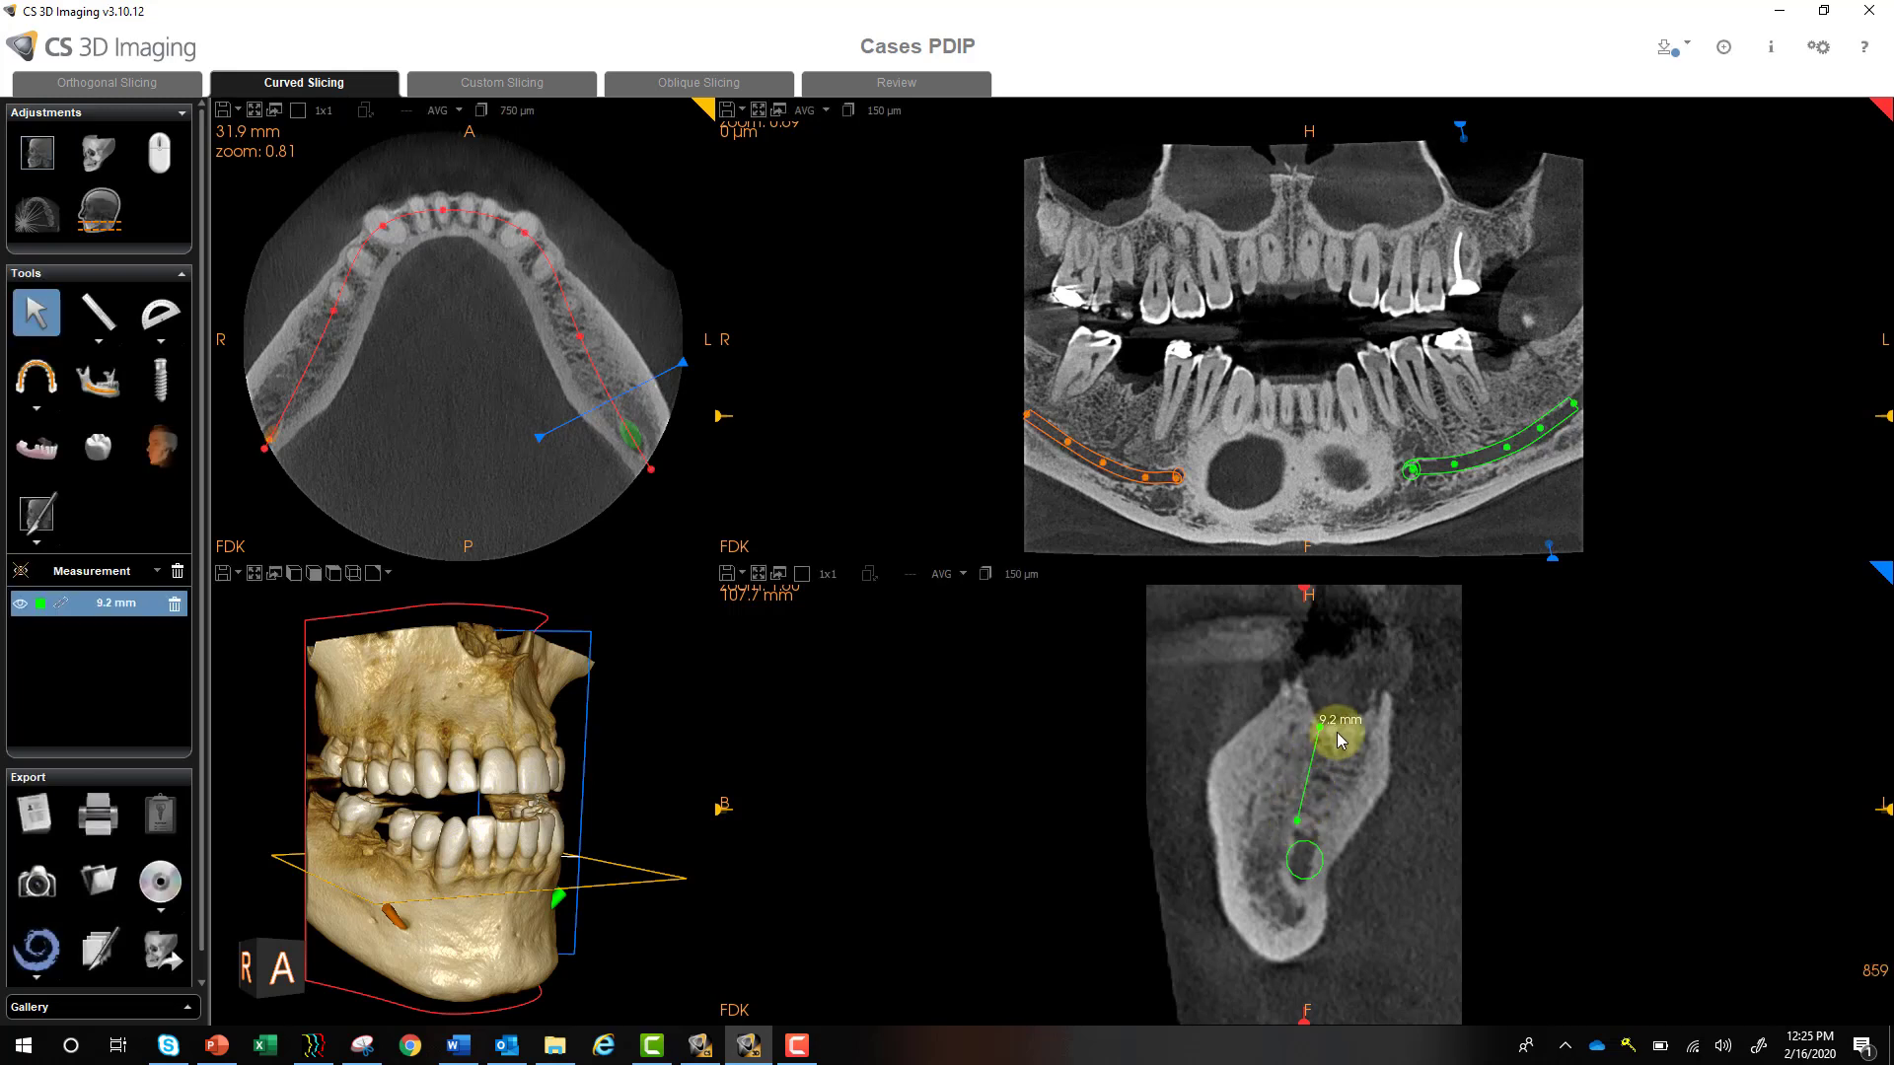
{"action": "left_click_drag", "start_coordinate": [1337, 721], "coordinate": [1374, 701]}
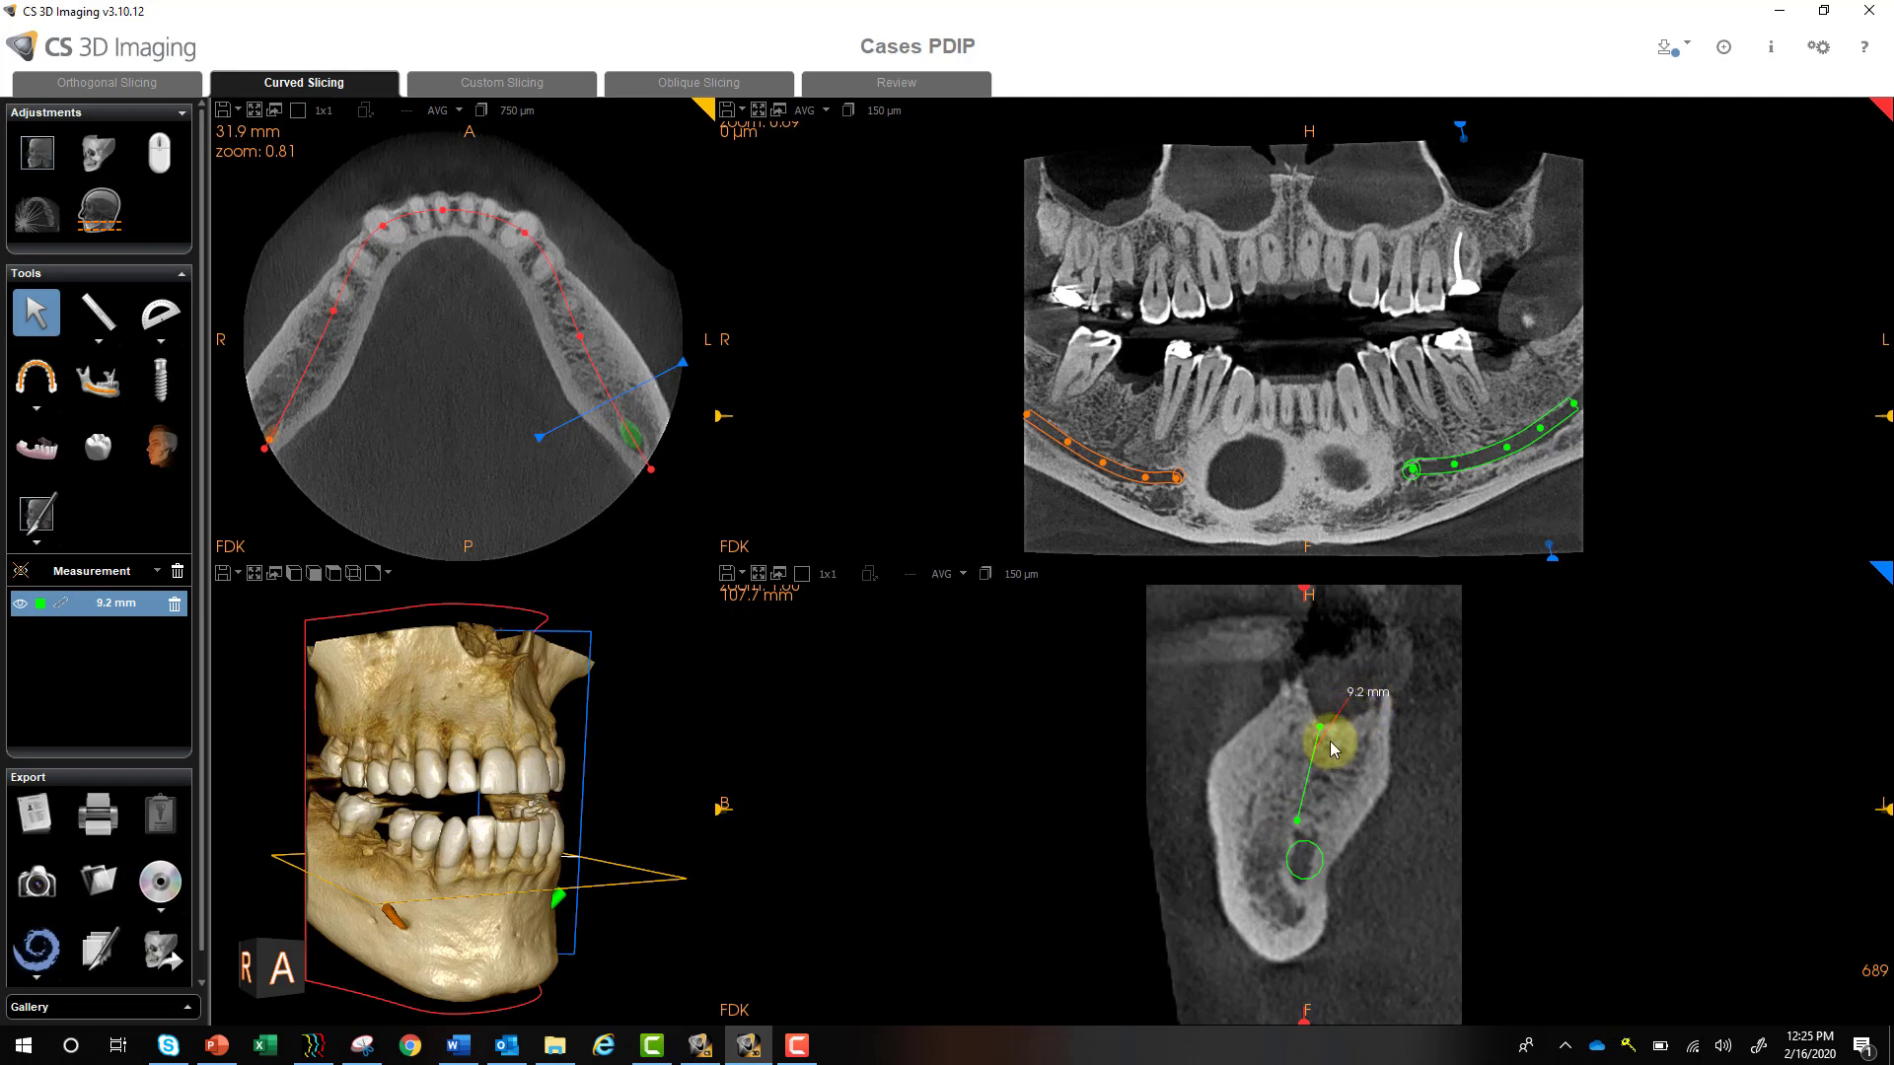
{"action": "left_click", "coordinate": [103, 317]}
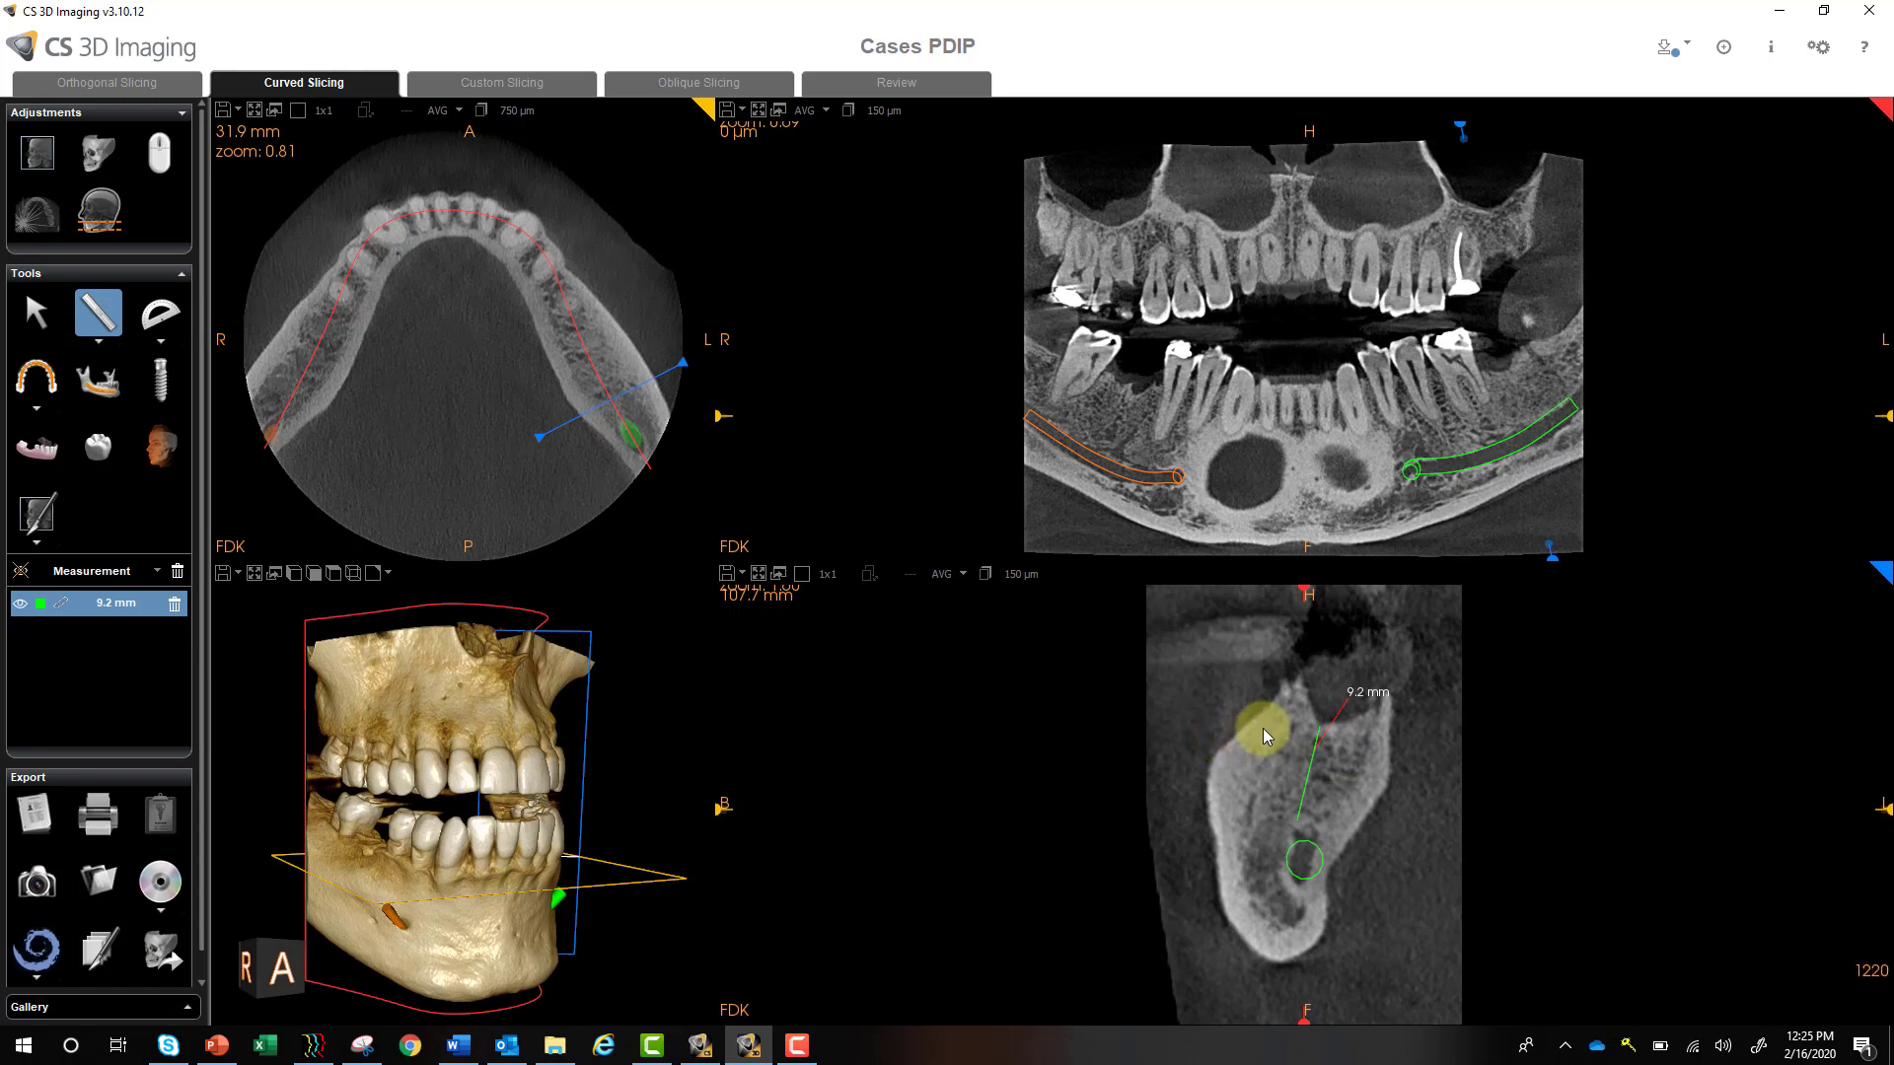
{"action": "left_click_drag", "start_coordinate": [1251, 724], "coordinate": [1385, 775]}
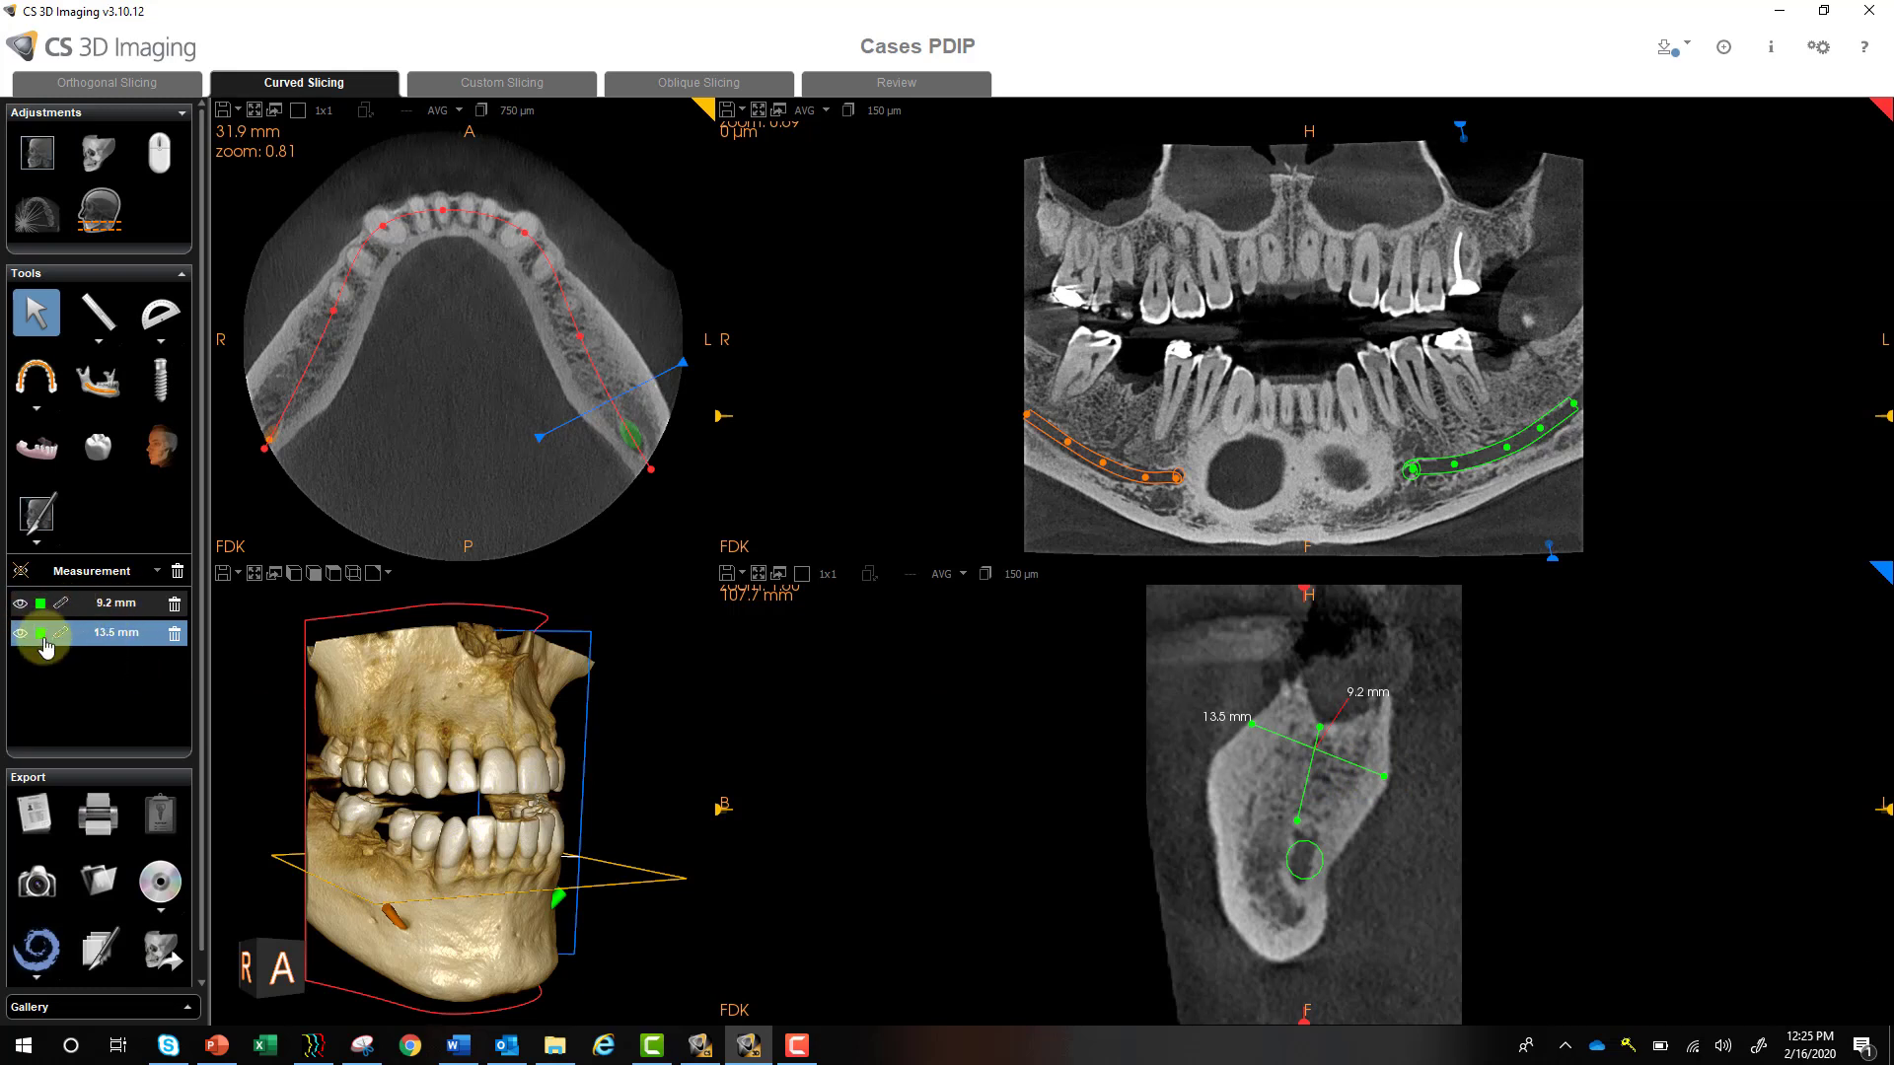
{"action": "left_click", "coordinate": [178, 574]}
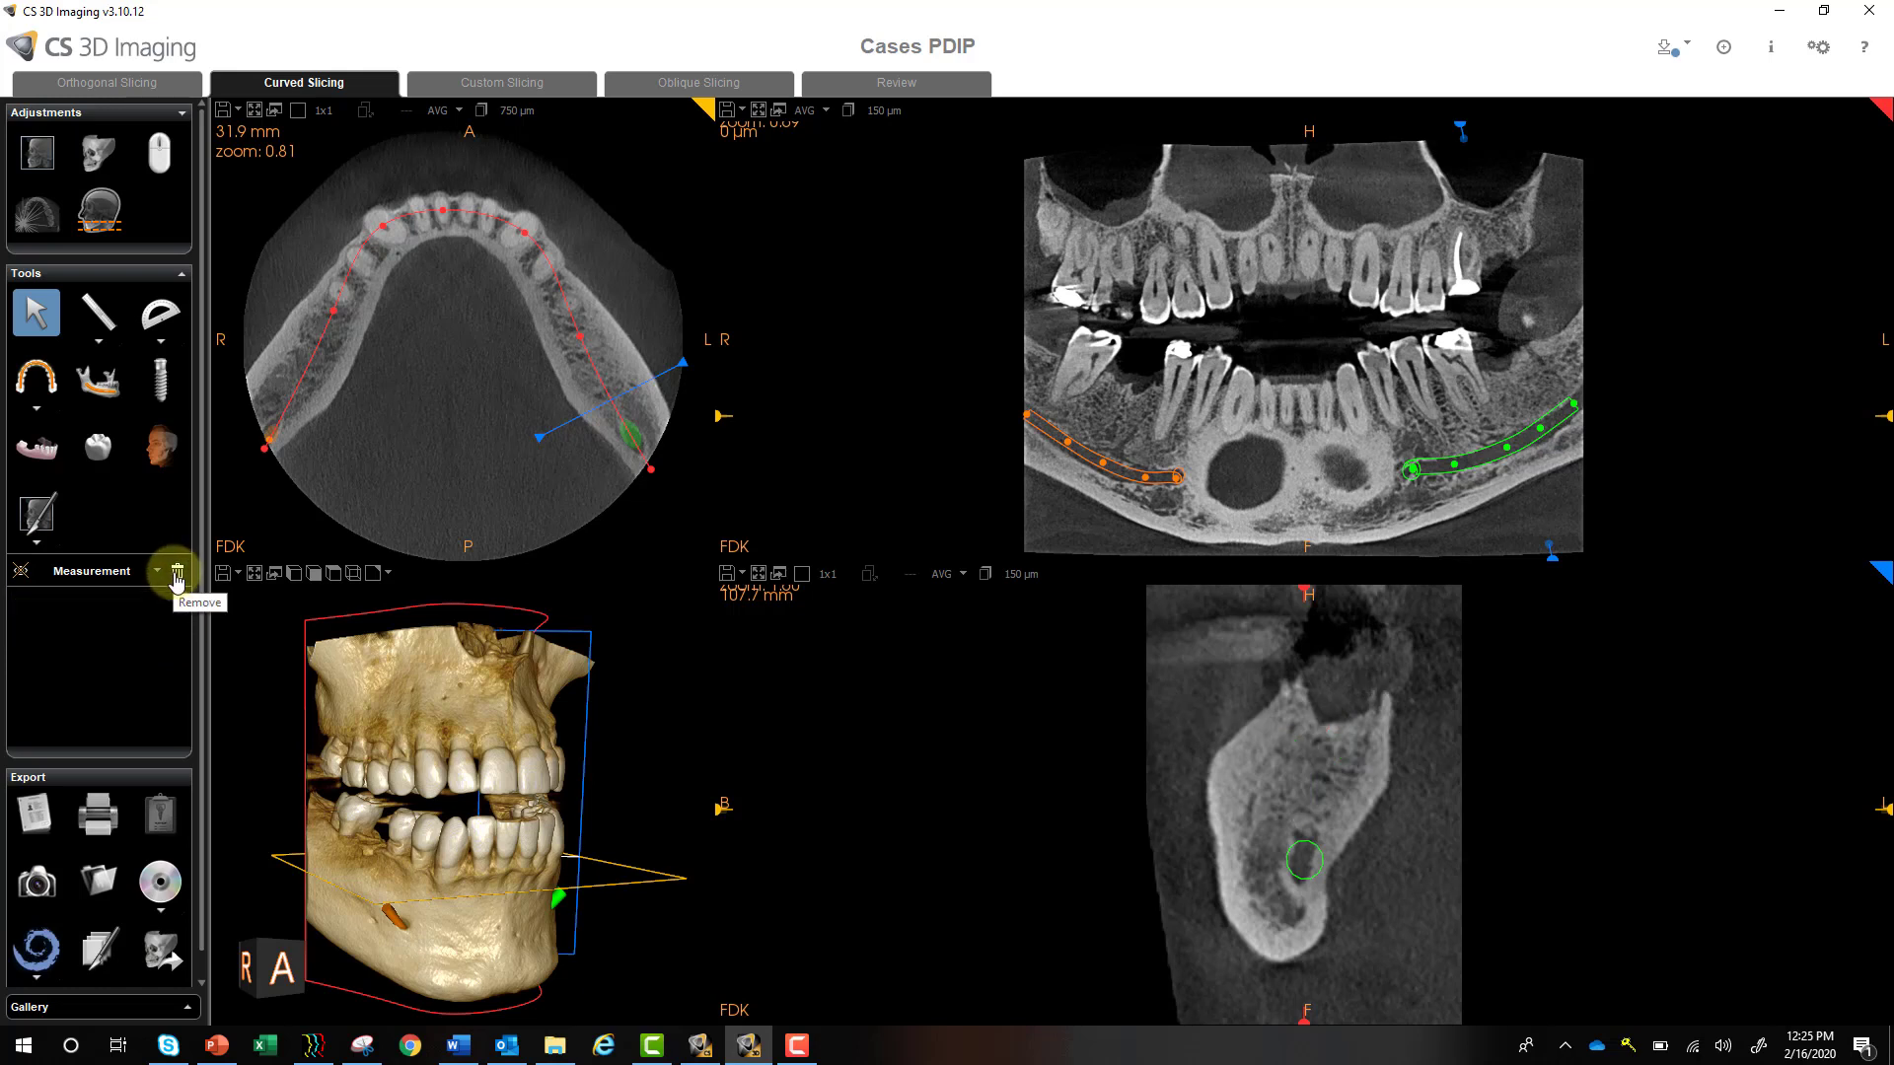
Step: Use Multi measurements to measure the bone height above the nerve canal and the ridge width at two levels on the cross-section
{"action": "left_click", "coordinate": [98, 346]}
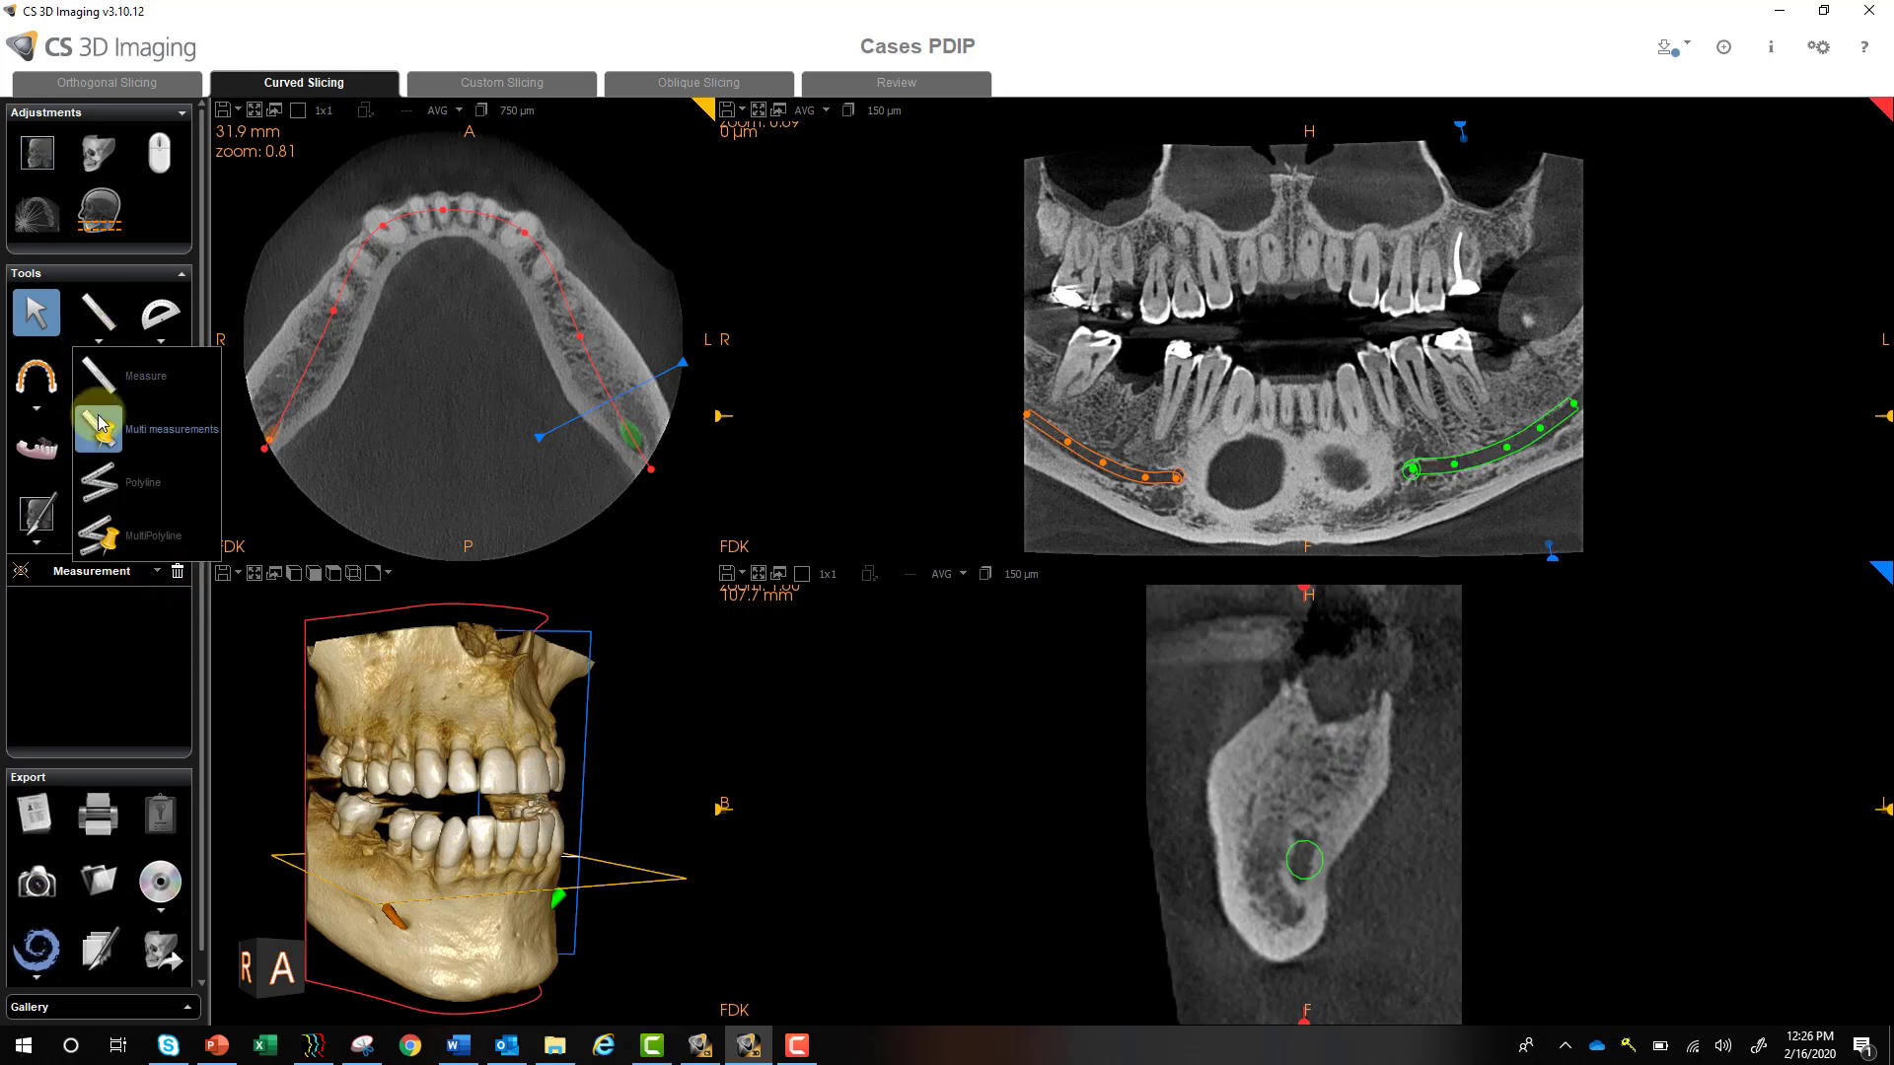
{"action": "left_click", "coordinate": [99, 420]}
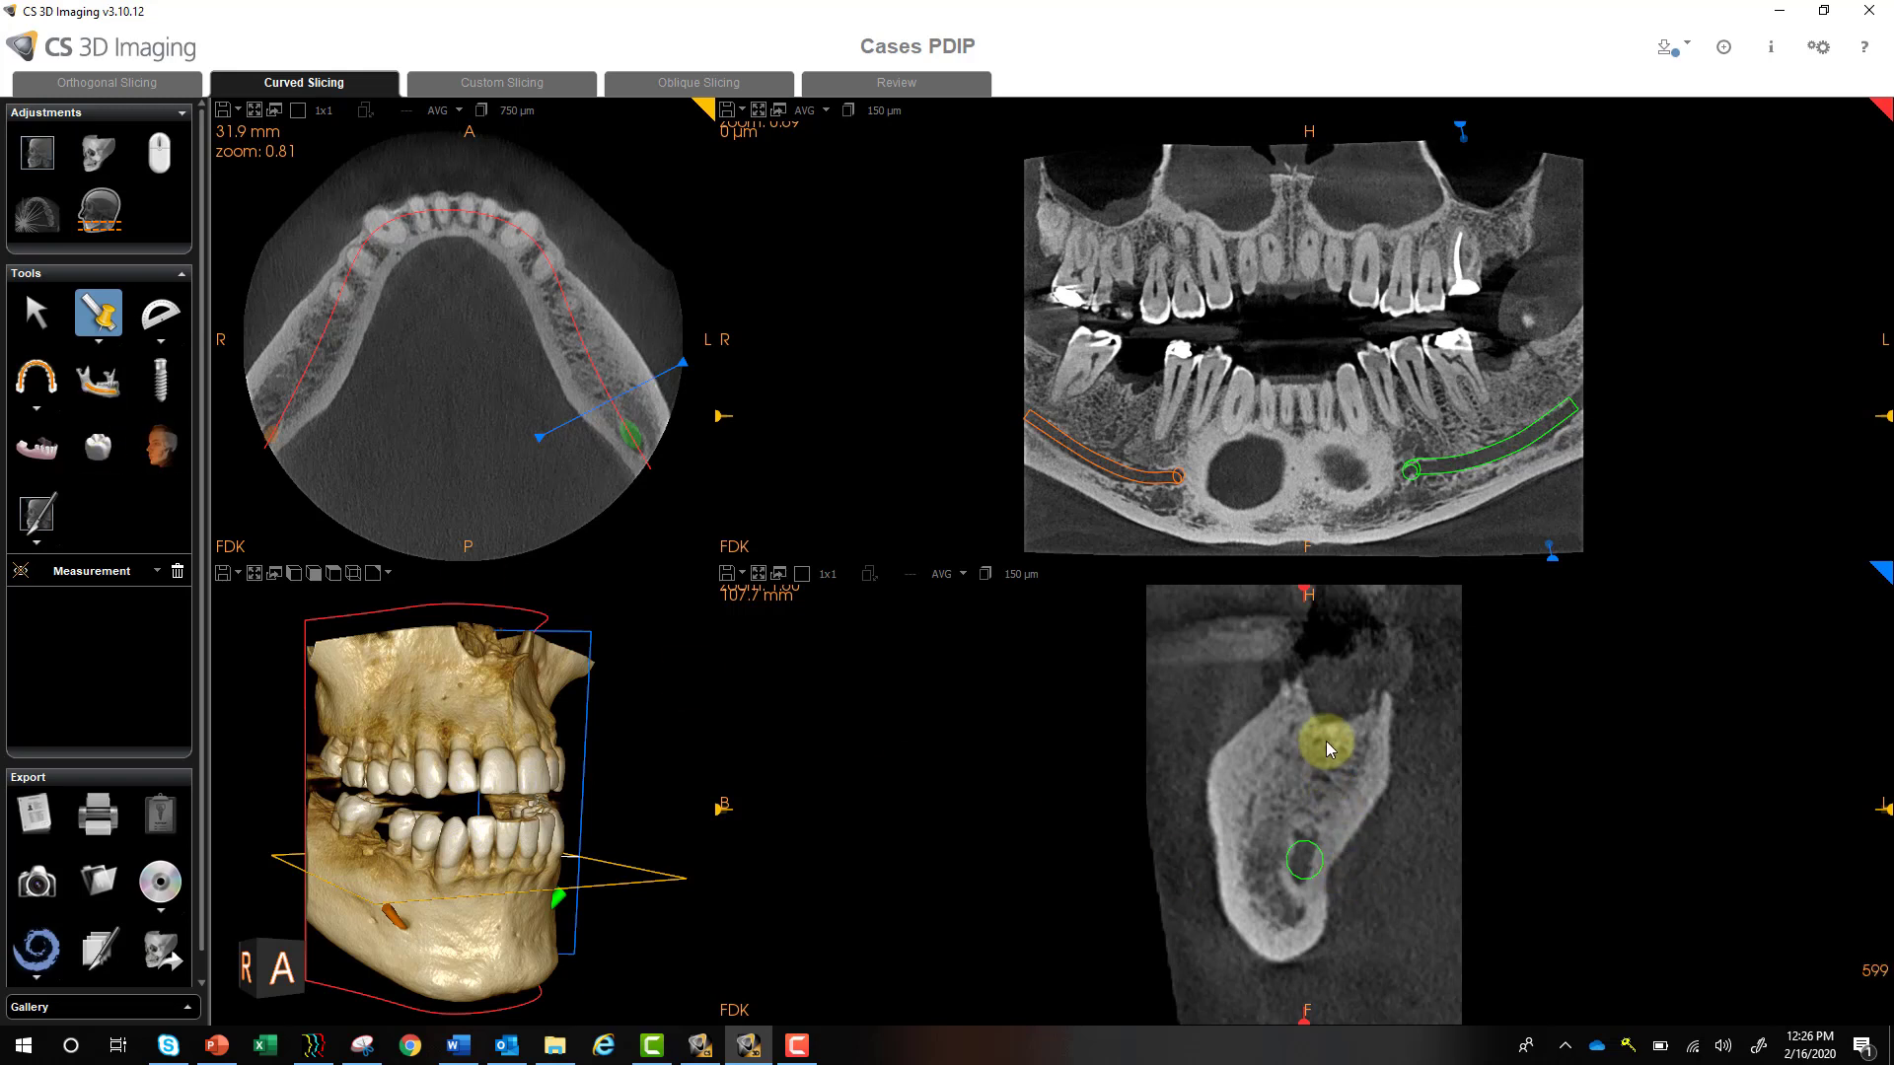
{"action": "left_click_drag", "start_coordinate": [1319, 725], "coordinate": [1300, 813]}
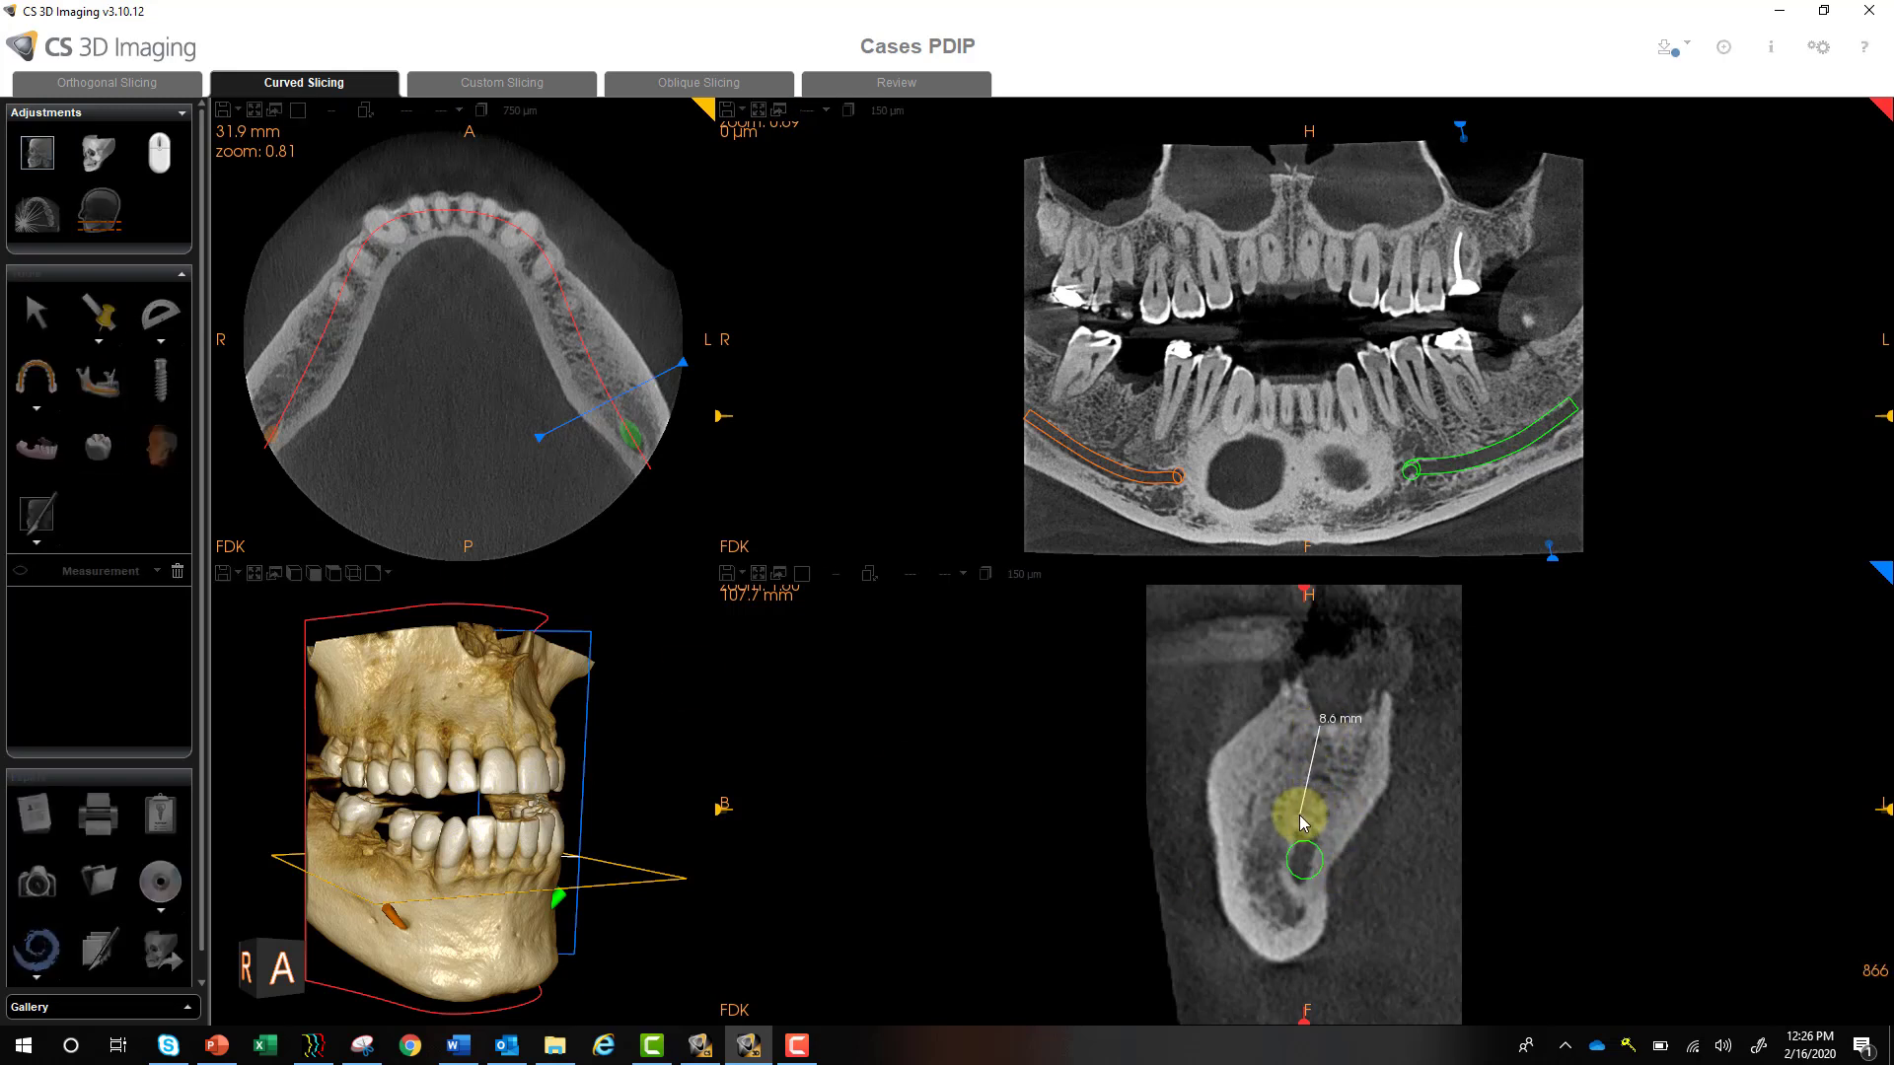
{"action": "left_click_drag", "start_coordinate": [1257, 718], "coordinate": [1377, 766]}
{"action": "left_click_drag", "start_coordinate": [1227, 754], "coordinate": [1359, 814]}
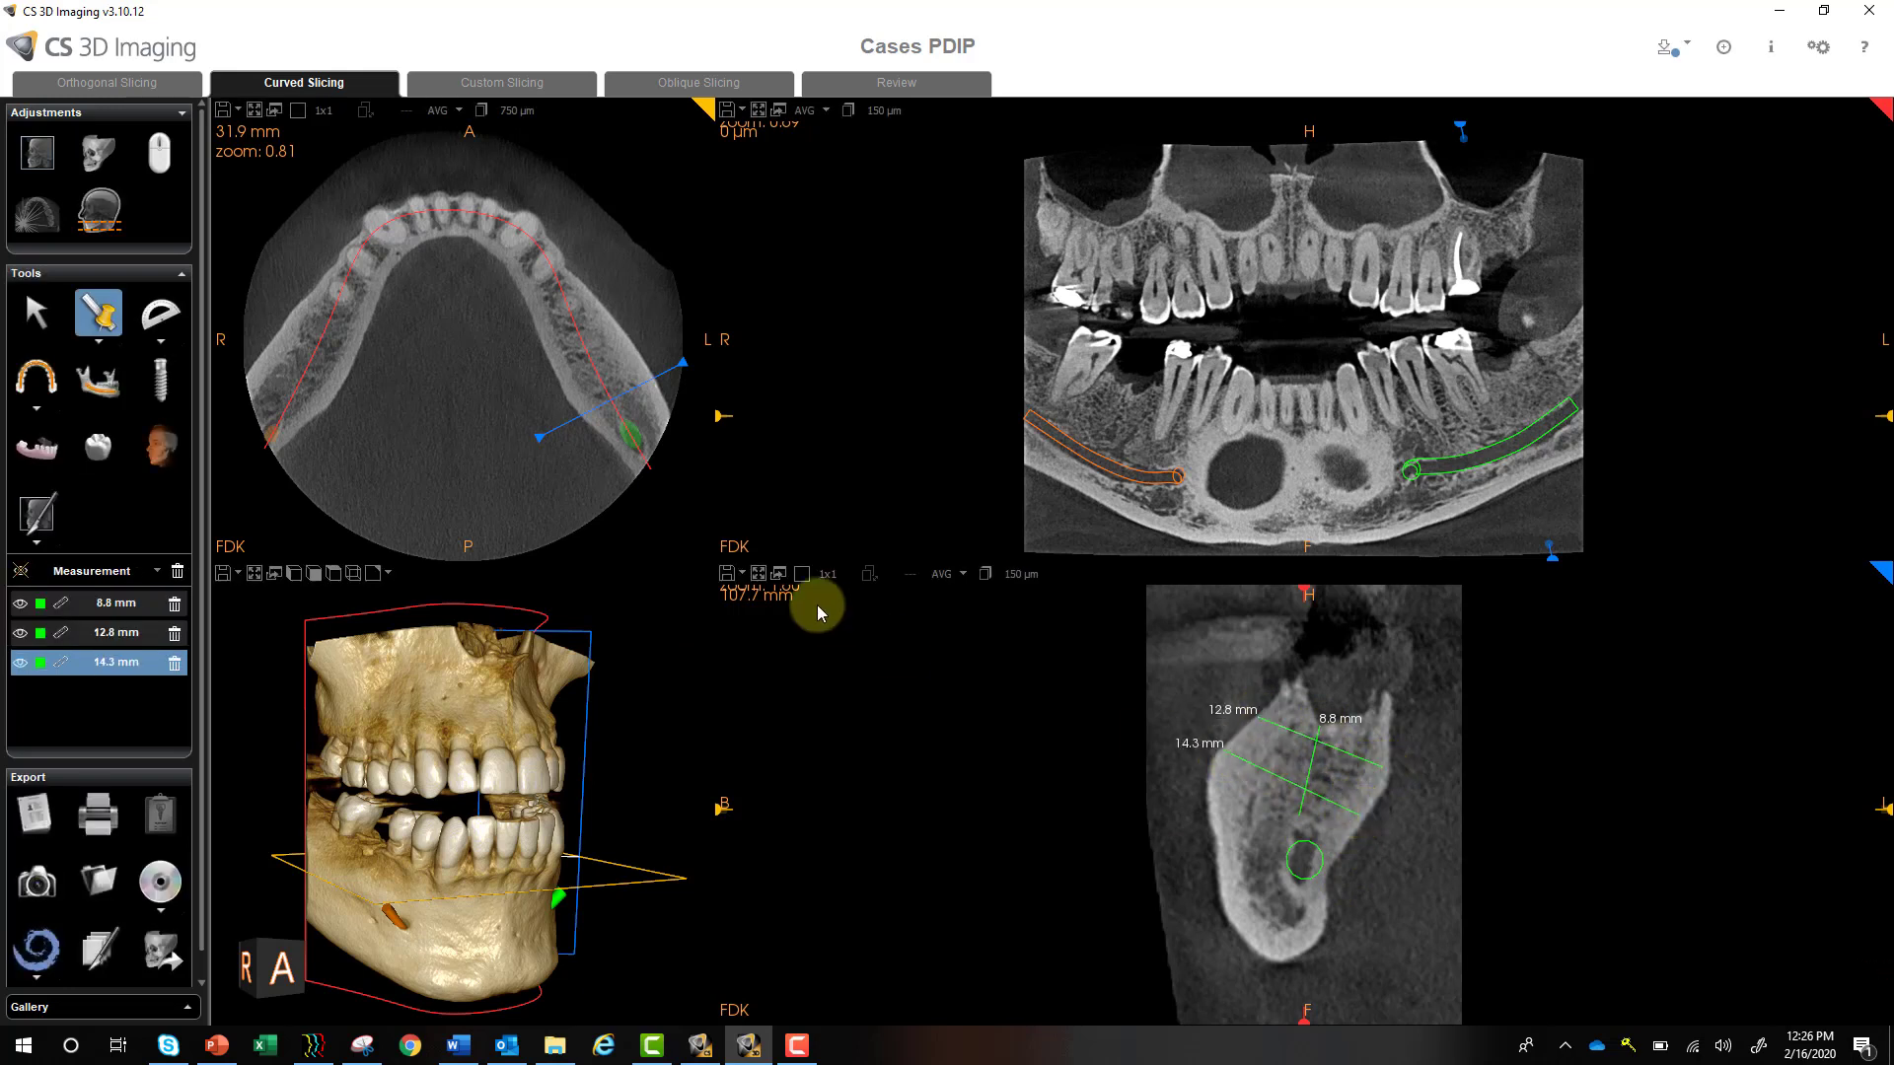
{"action": "left_click", "coordinate": [40, 316]}
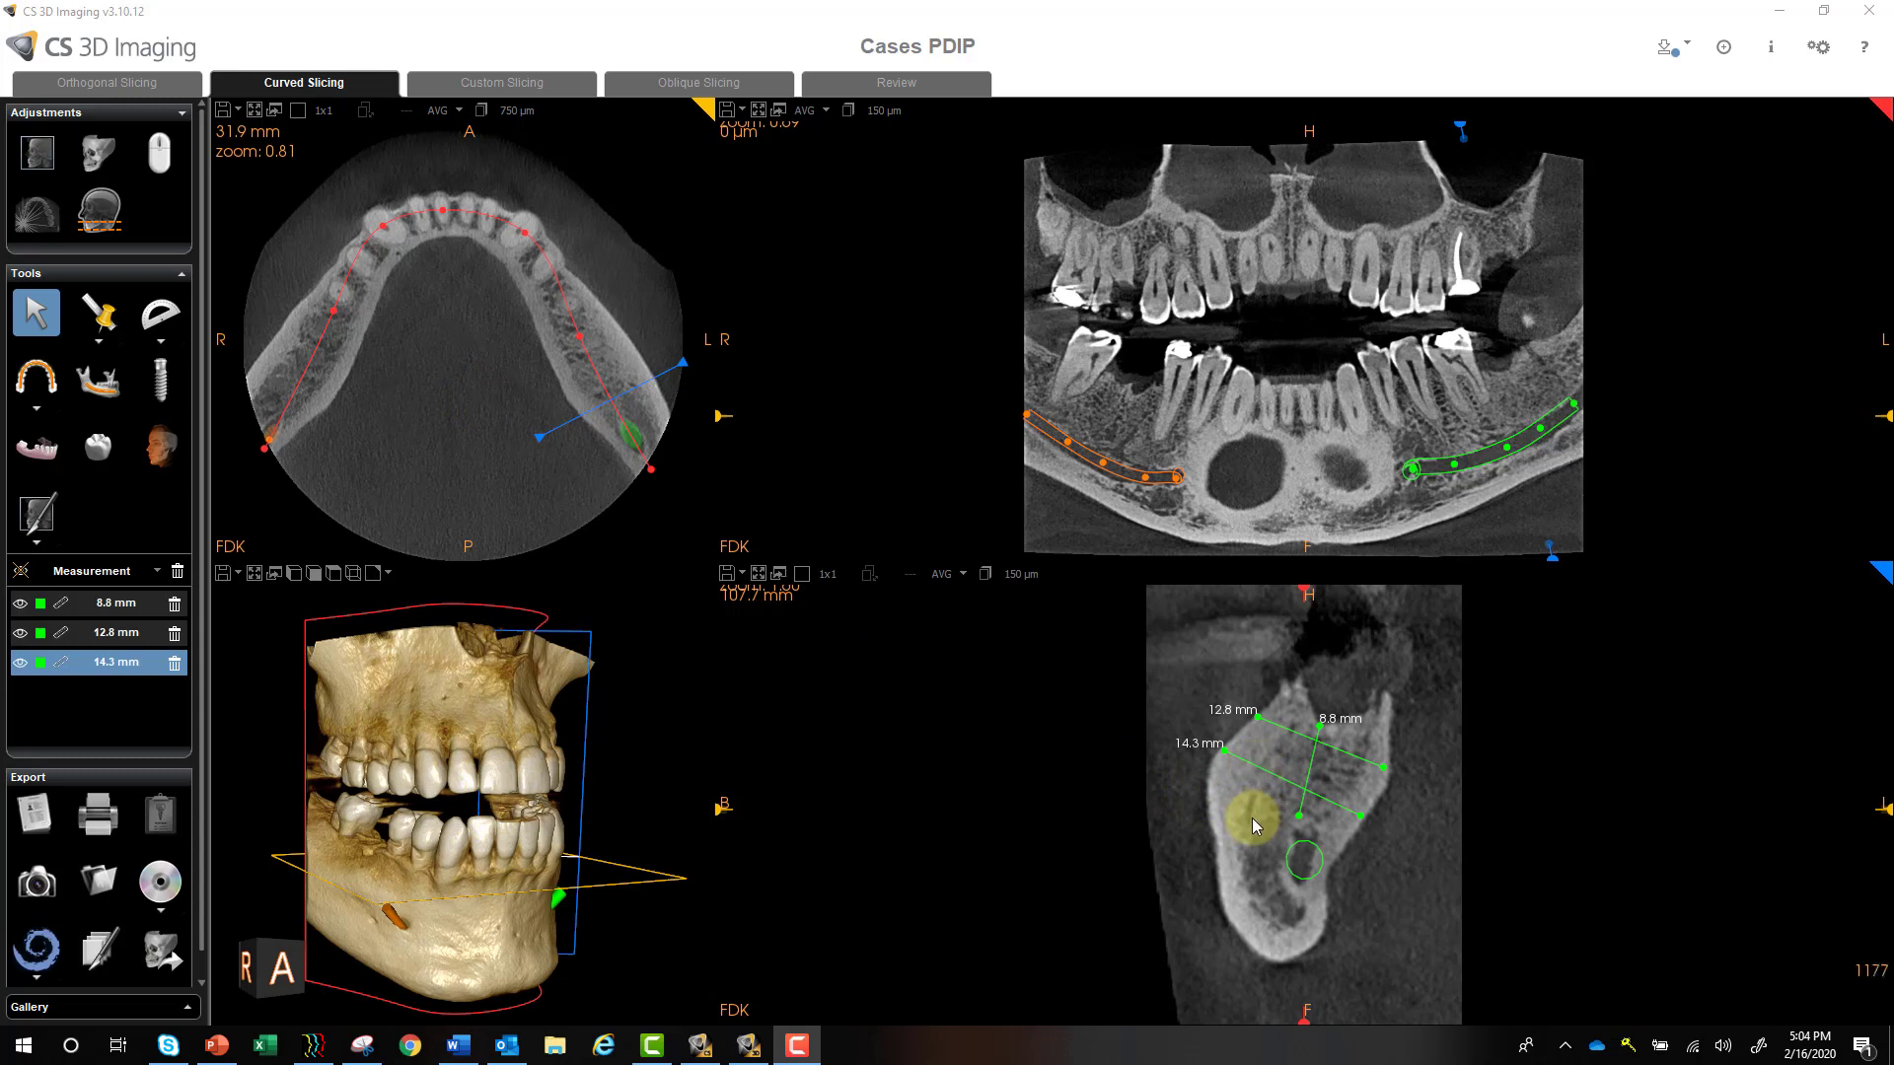
Step: Crop the region of interest to the mandible by lowering its upper limit to the gap between the teeth
{"action": "scroll", "coordinate": [1245, 835], "scroll_direction": "down", "scroll_amount": 1}
{"action": "scroll", "coordinate": [1244, 835], "scroll_direction": "down", "scroll_amount": 5}
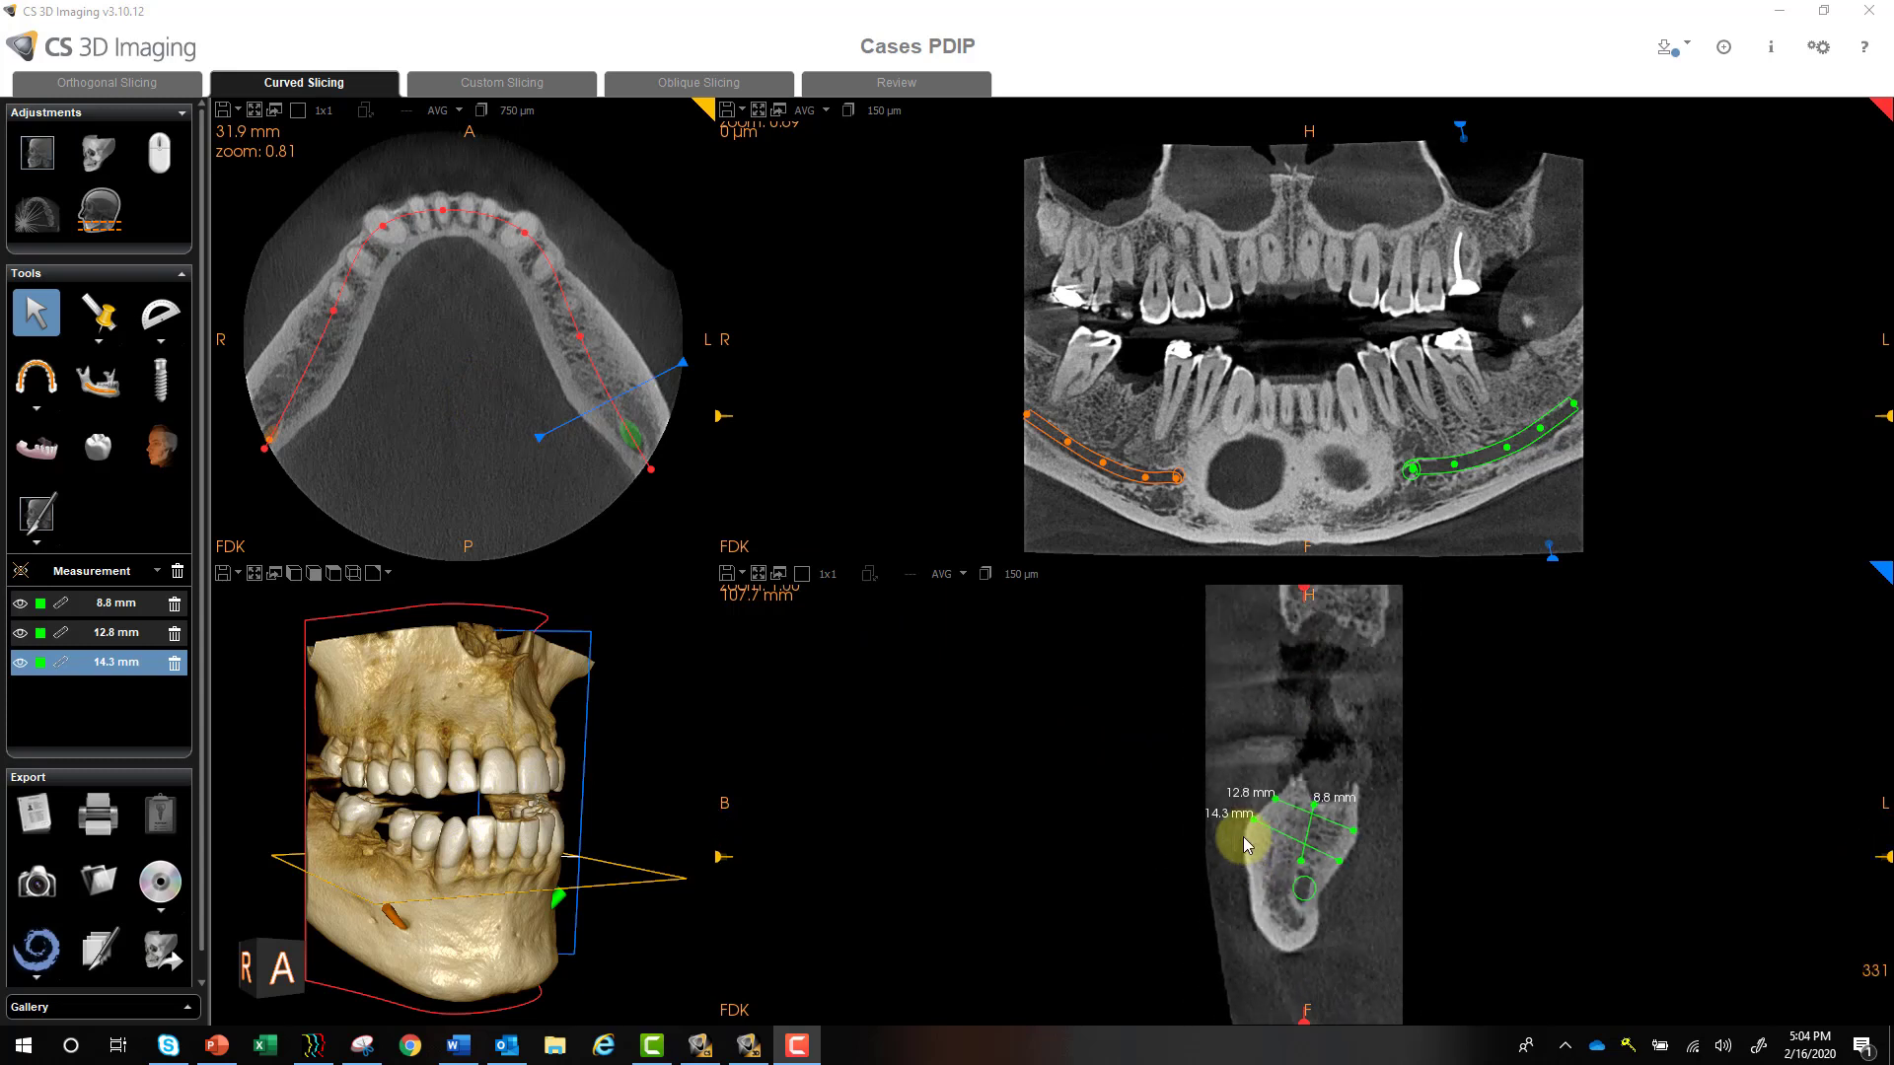
{"action": "scroll", "coordinate": [1244, 837], "scroll_direction": "down", "scroll_amount": 4}
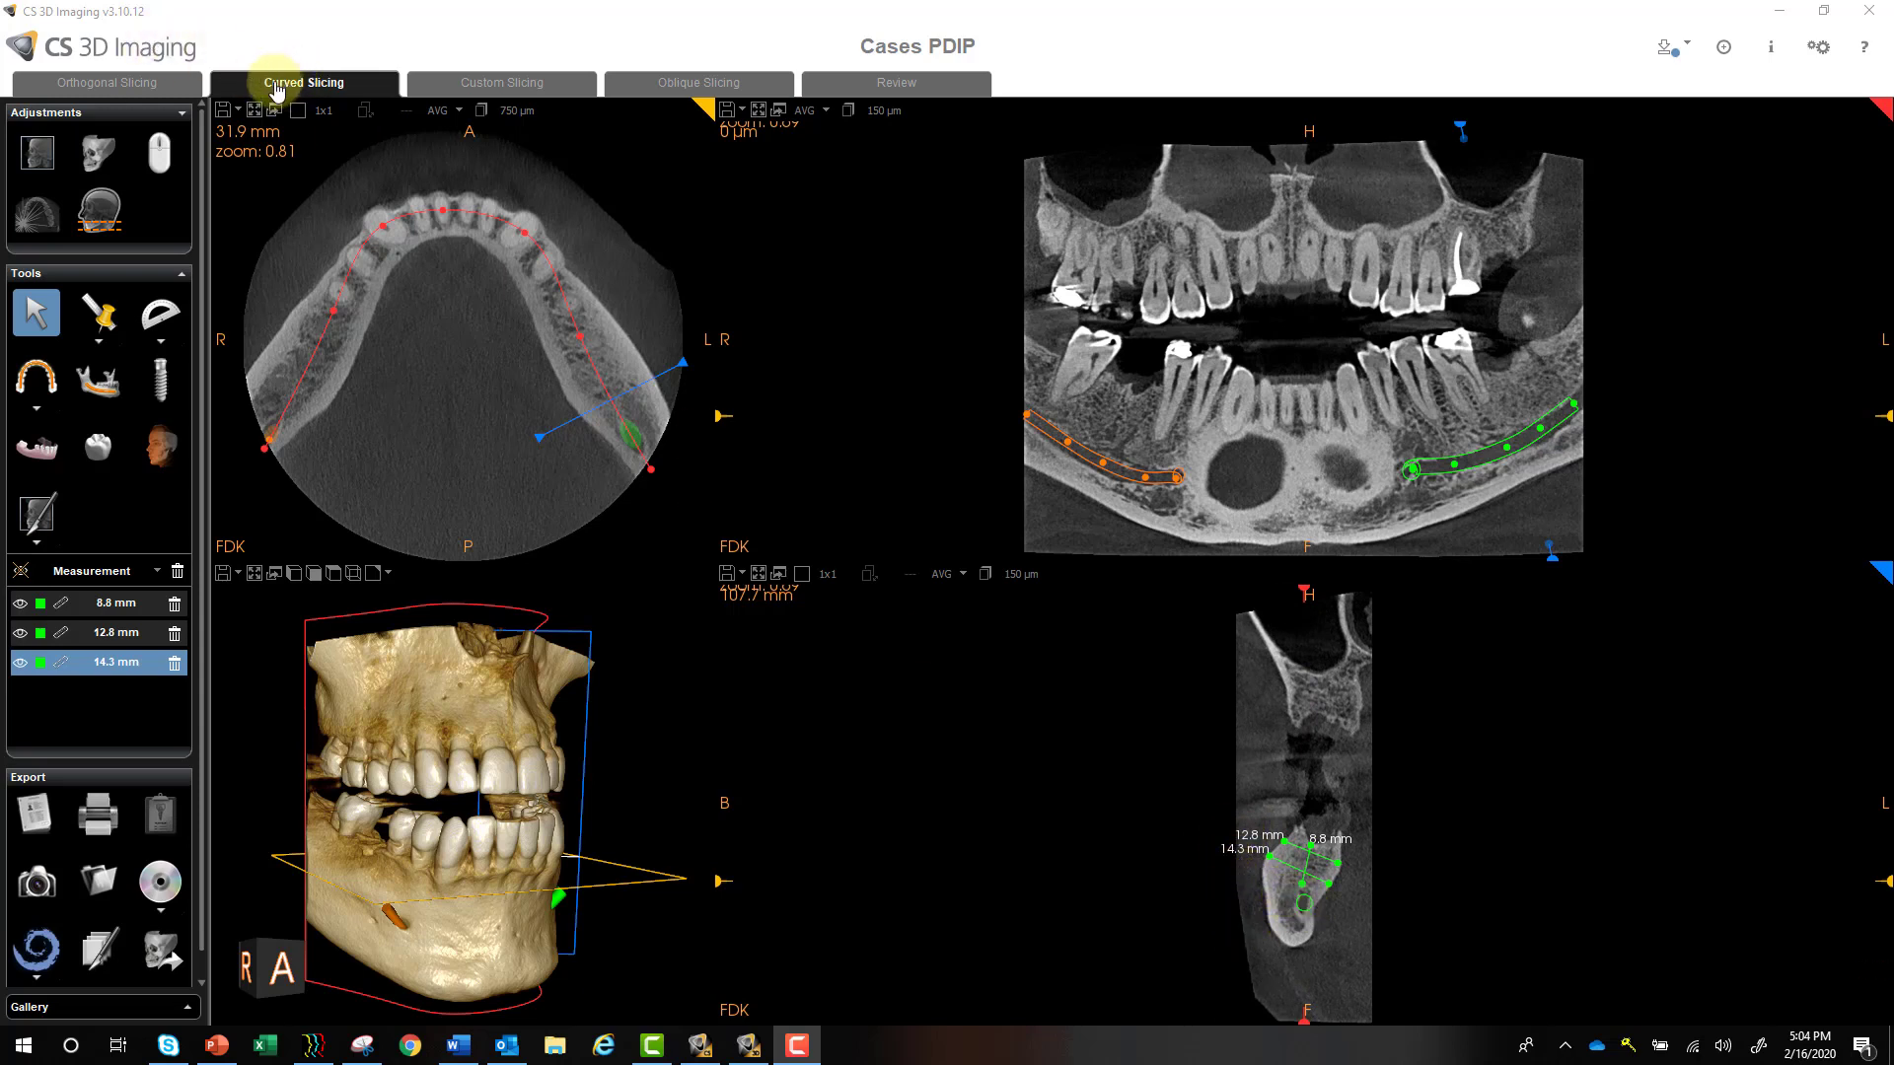
{"action": "left_click", "coordinate": [102, 220]}
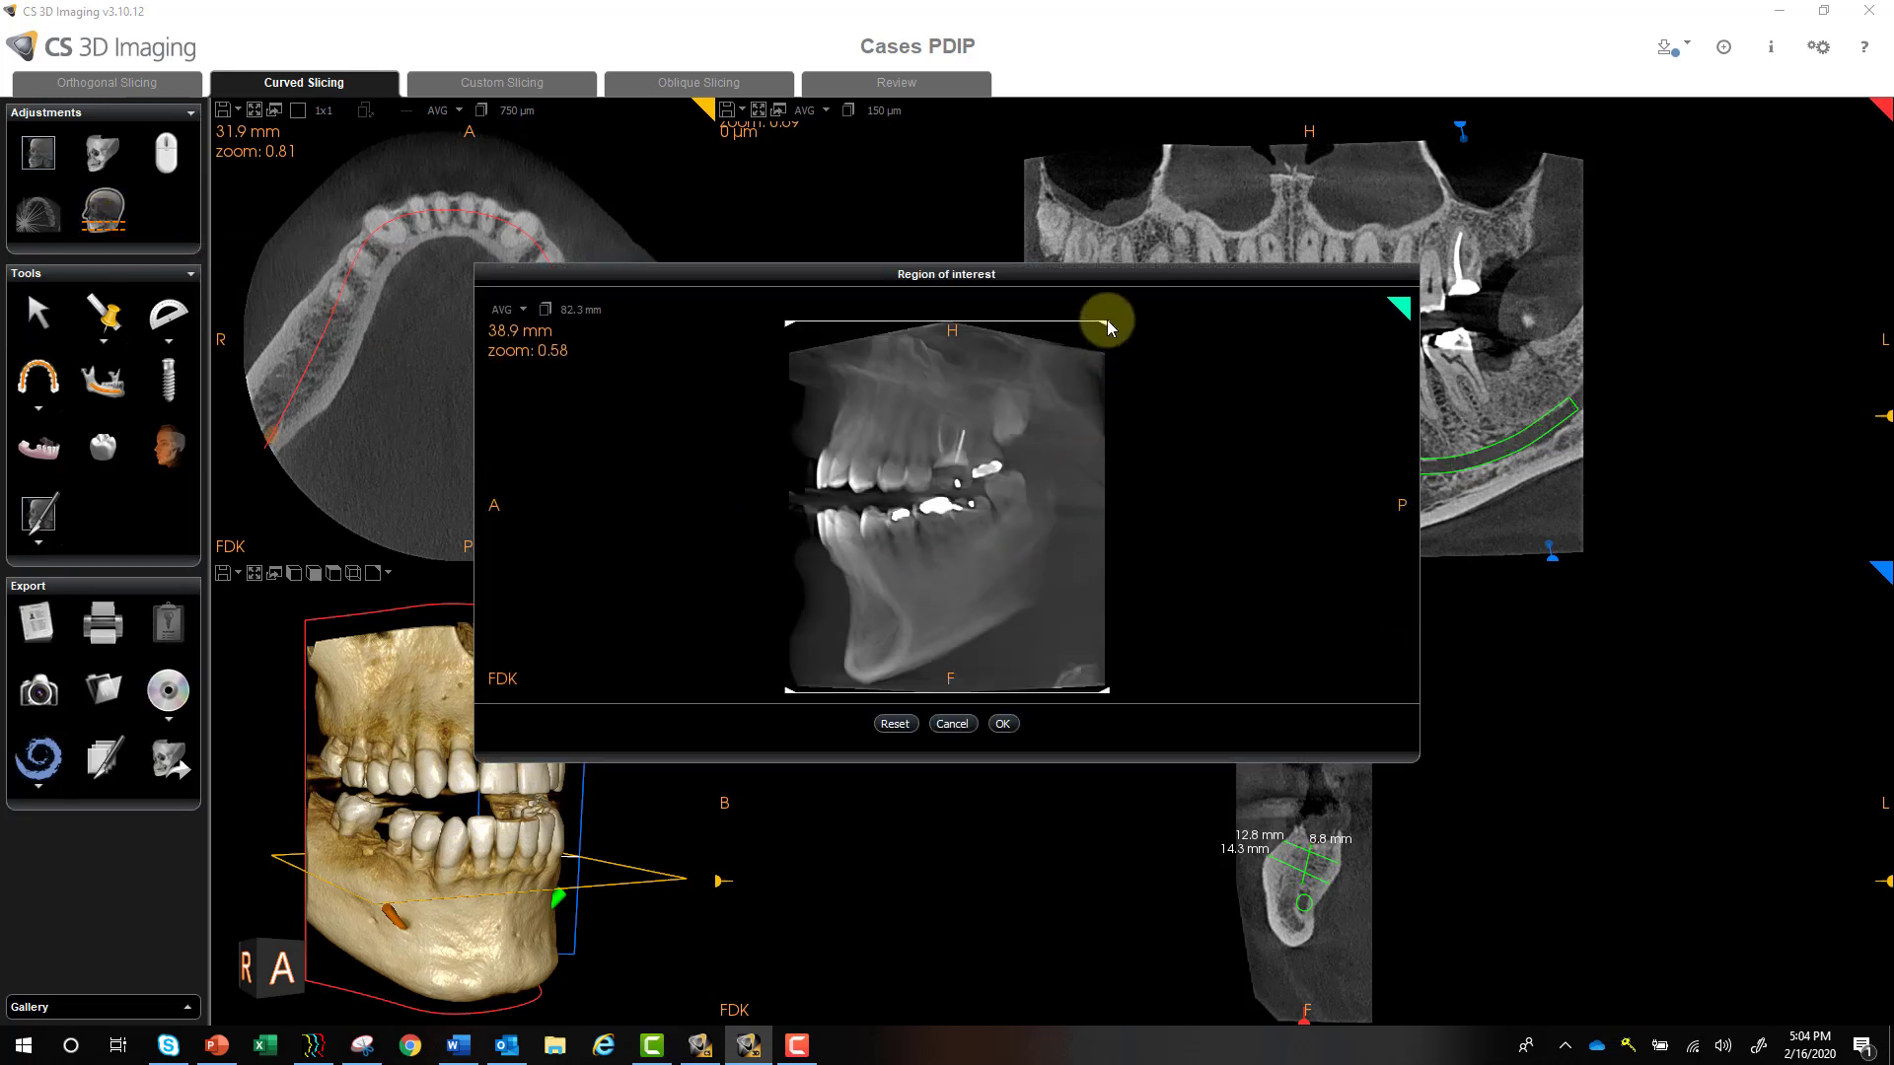
{"action": "left_click_drag", "start_coordinate": [1107, 321], "coordinate": [1116, 496]}
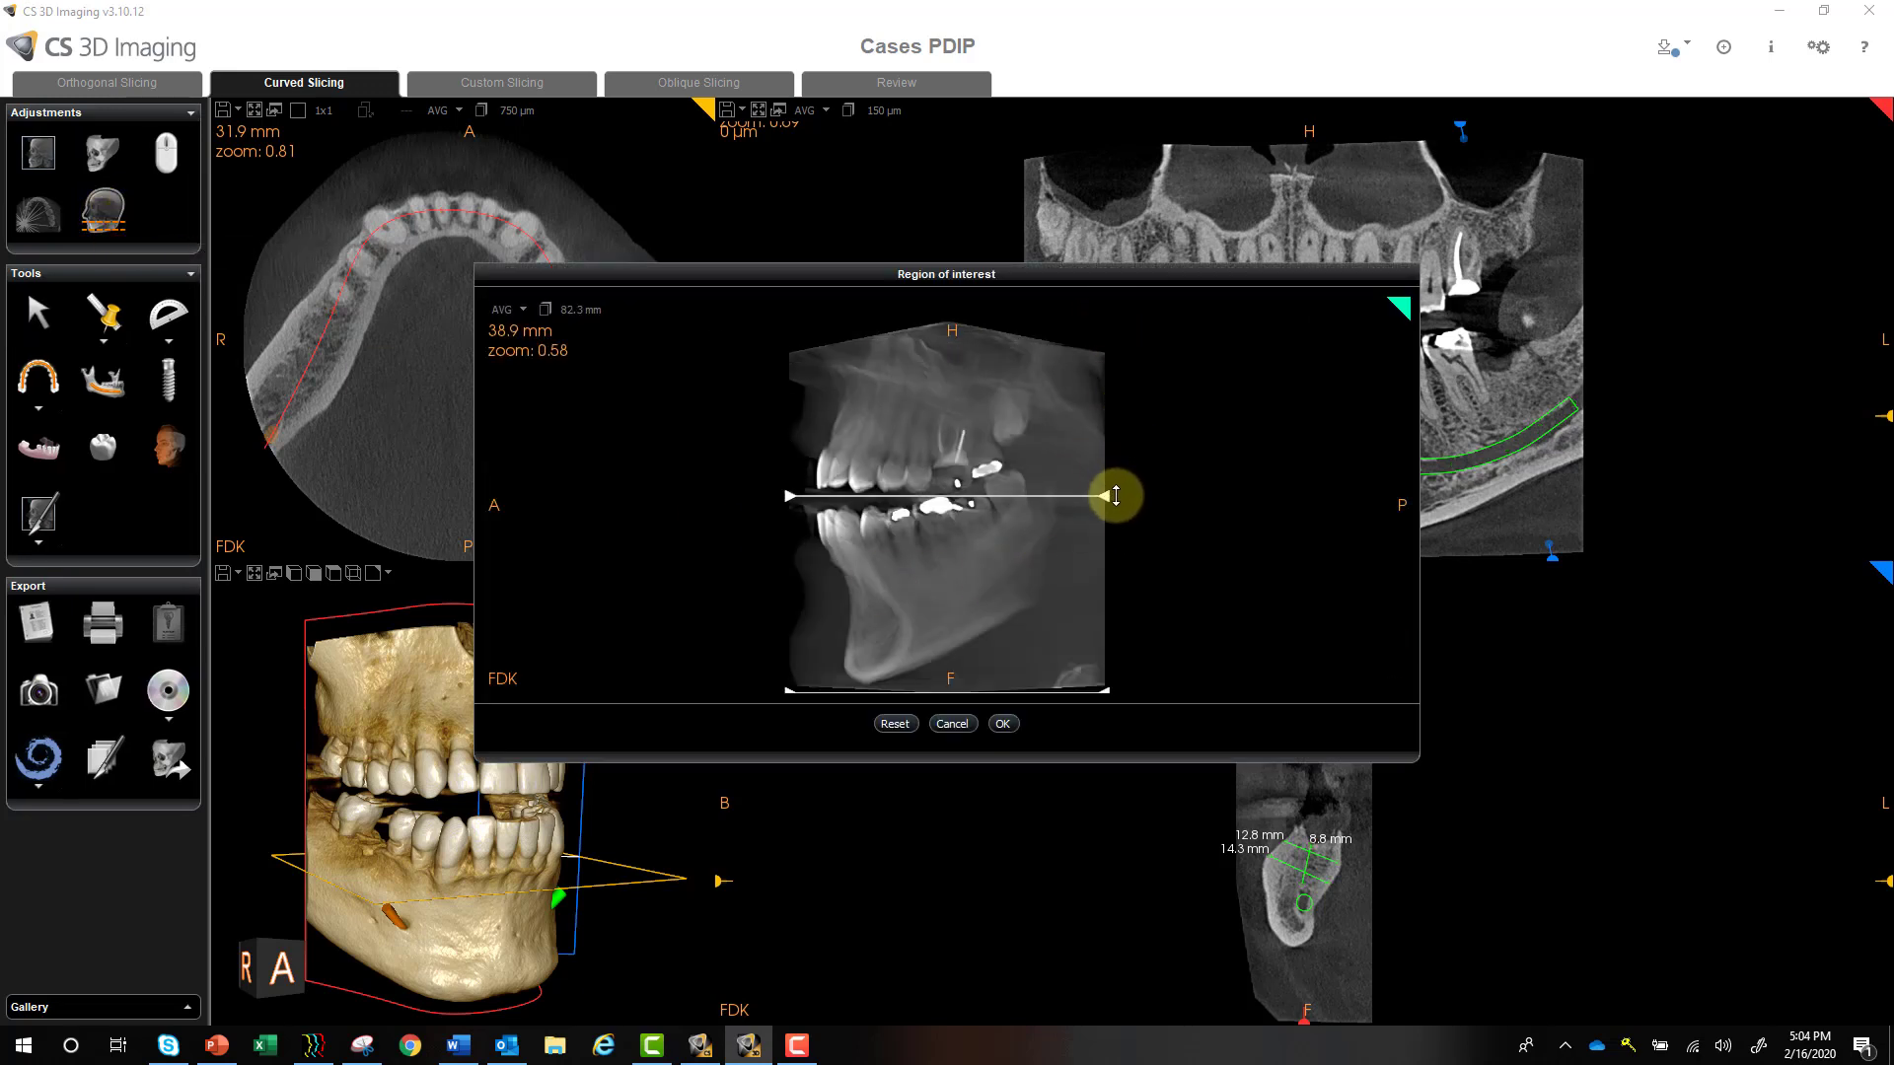
{"action": "left_click", "coordinate": [1002, 725]}
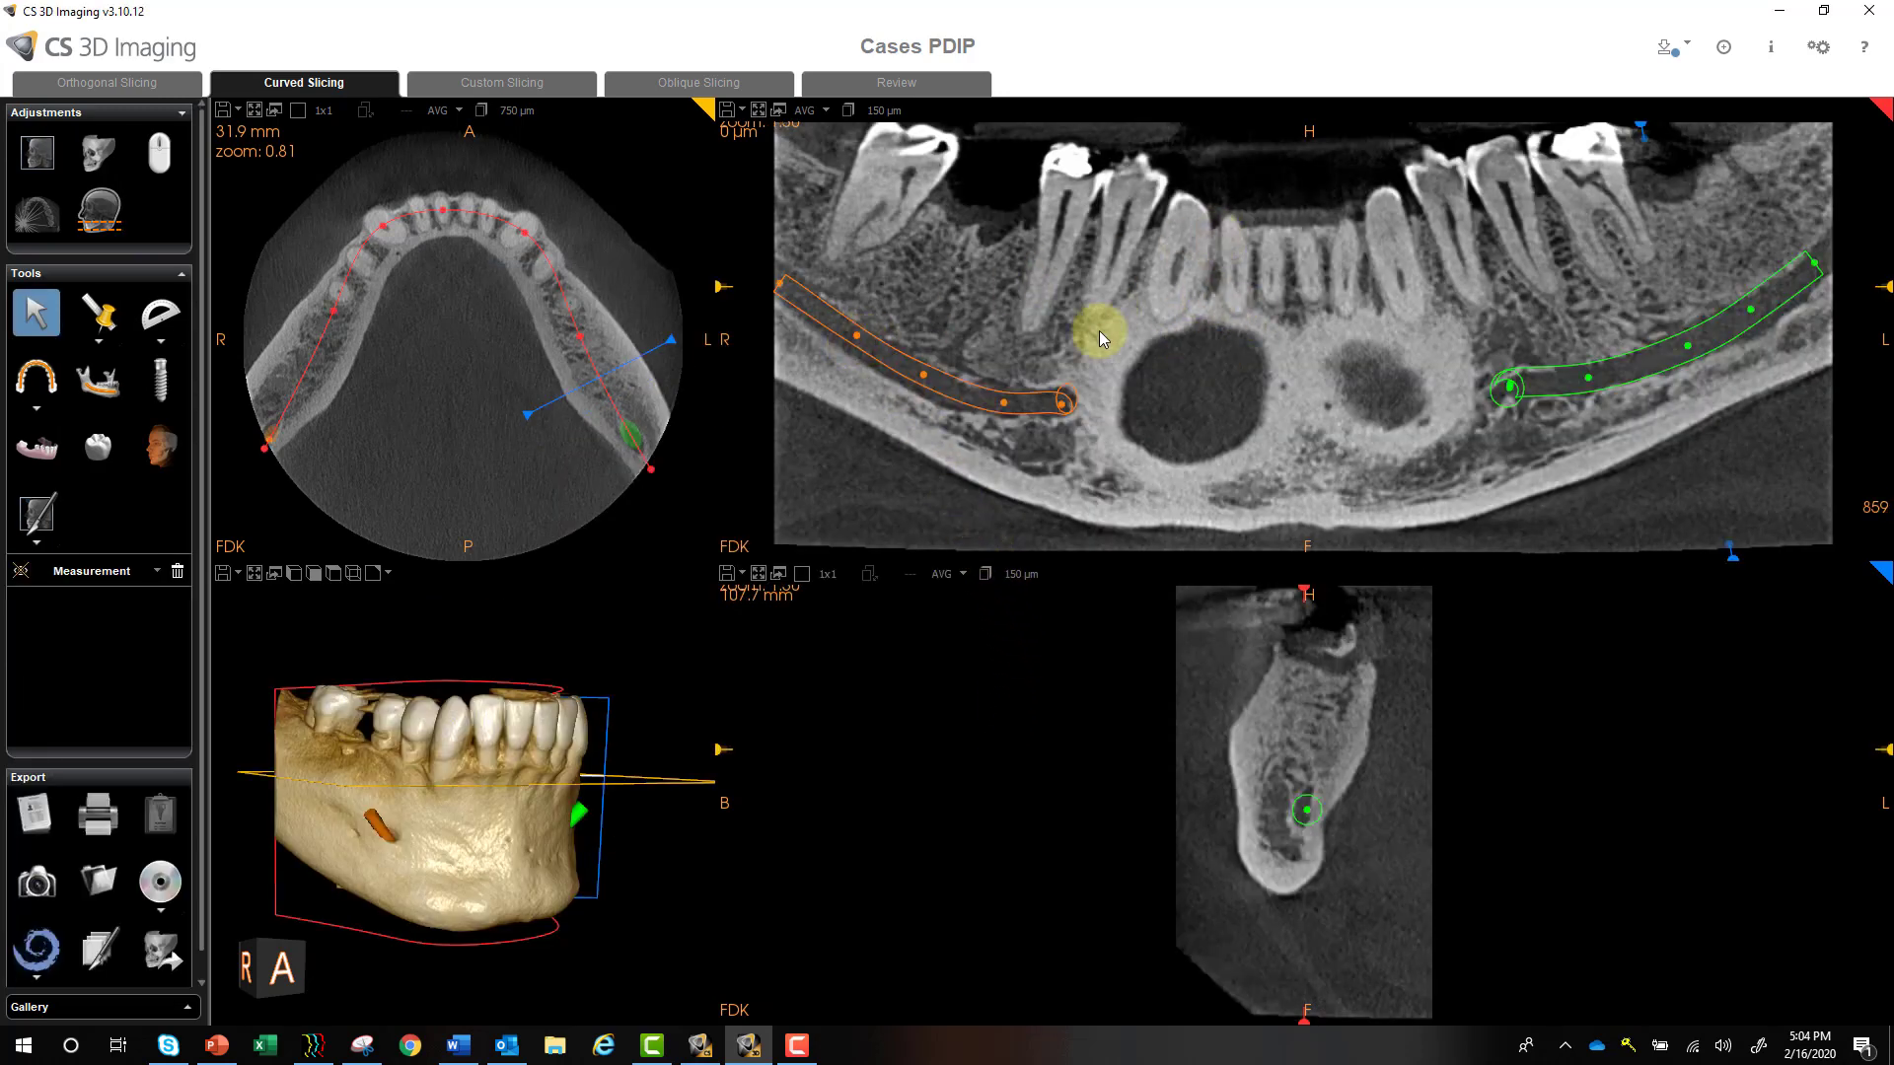
Step: Move the cross-section to about 111.6 mm and show the cross-sections as a maximized 3x3 grid
{"action": "left_click_drag", "start_coordinate": [500, 791], "coordinate": [503, 912]}
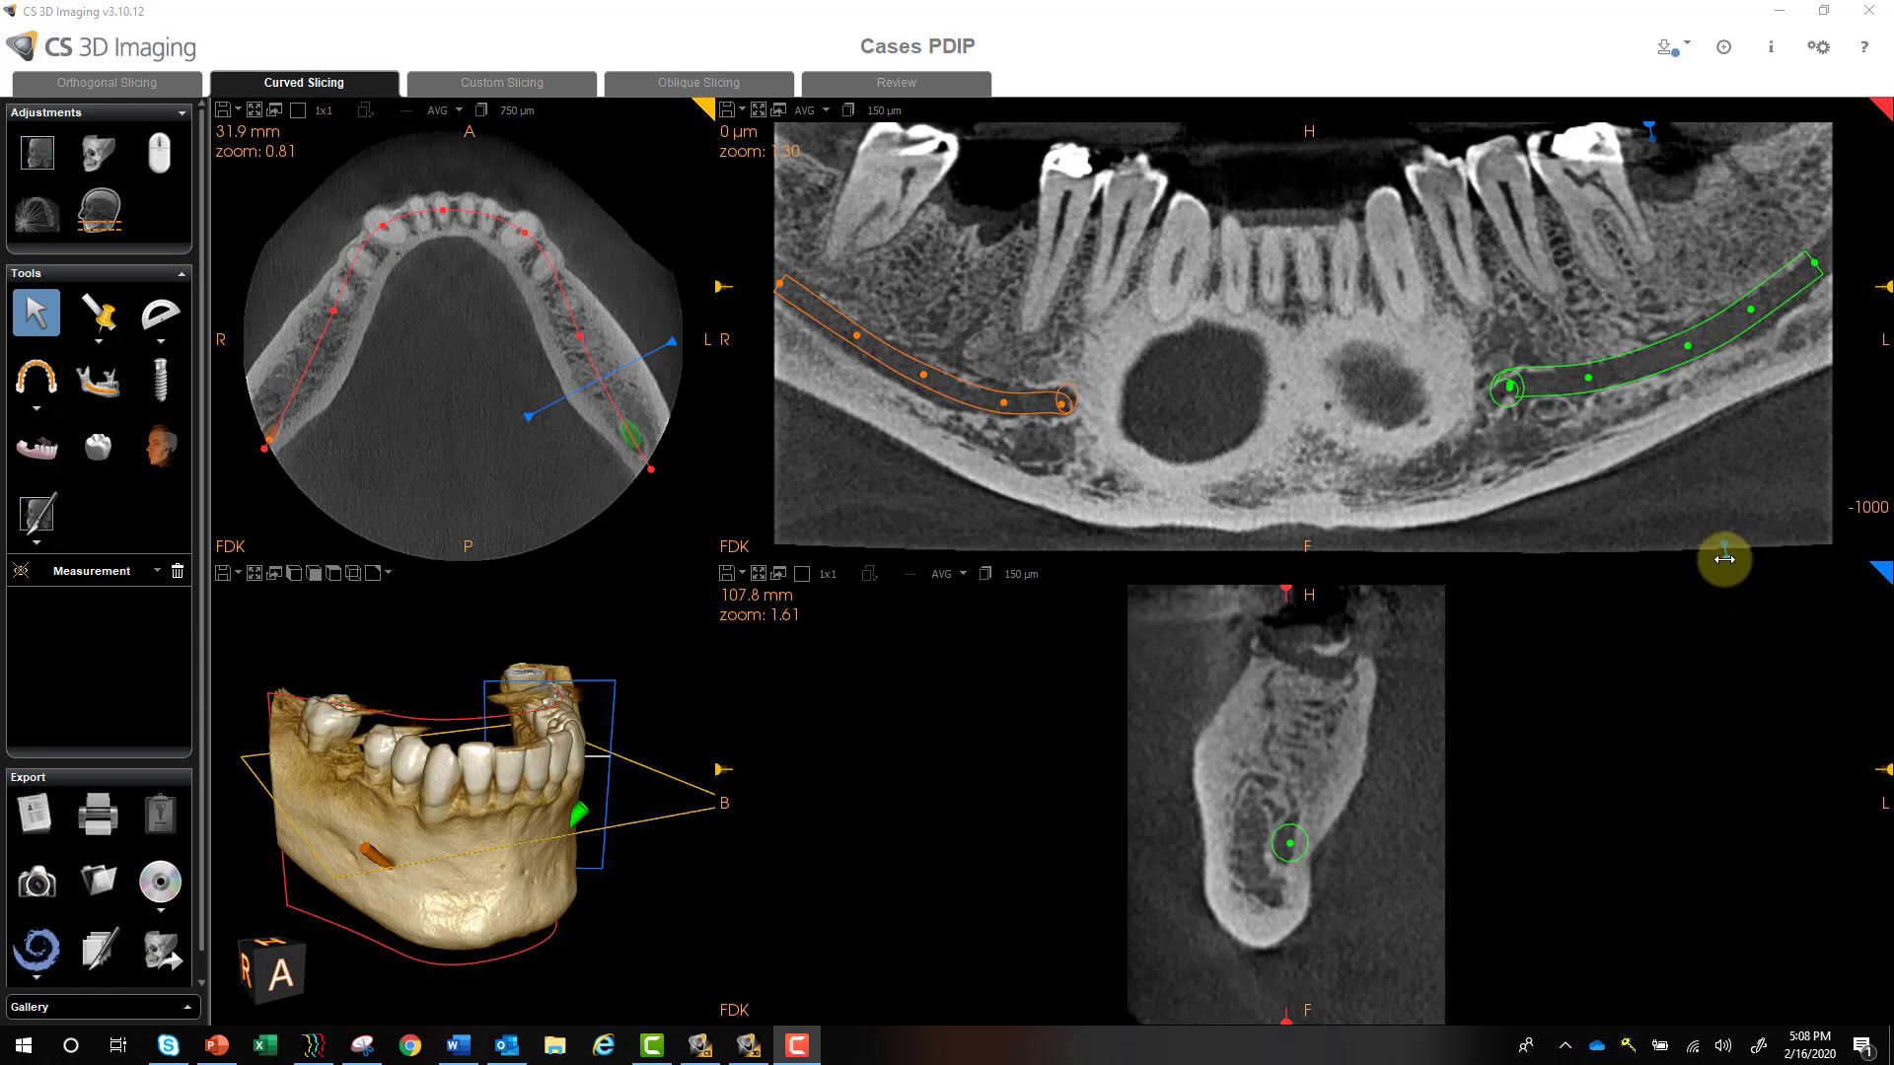
{"action": "mouse_move", "coordinate": [1724, 558]}
{"action": "left_mouse_down"}
{"action": "mouse_move", "coordinate": [1794, 545]}
{"action": "mouse_move", "coordinate": [1737, 553]}
{"action": "mouse_move", "coordinate": [1791, 548]}
{"action": "mouse_move", "coordinate": [1772, 554]}
{"action": "left_mouse_up"}
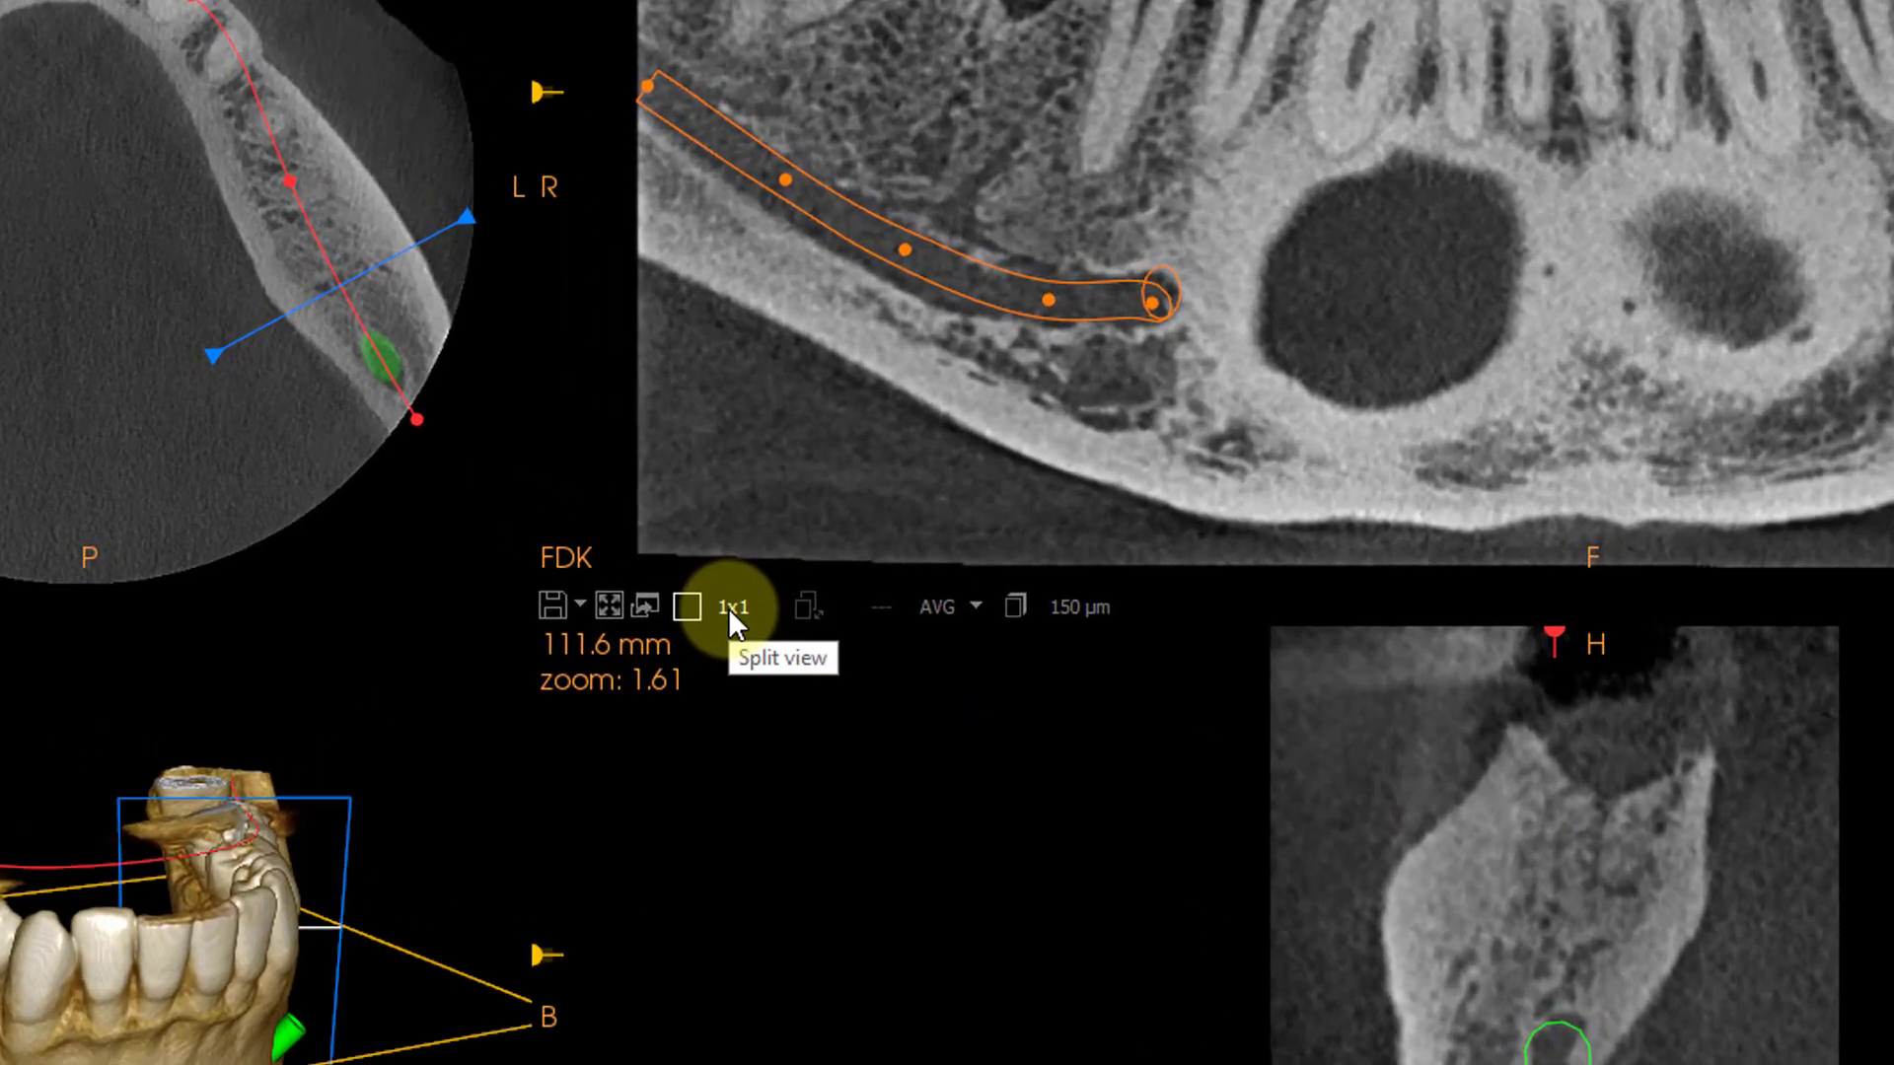
{"action": "left_click", "coordinate": [827, 575]}
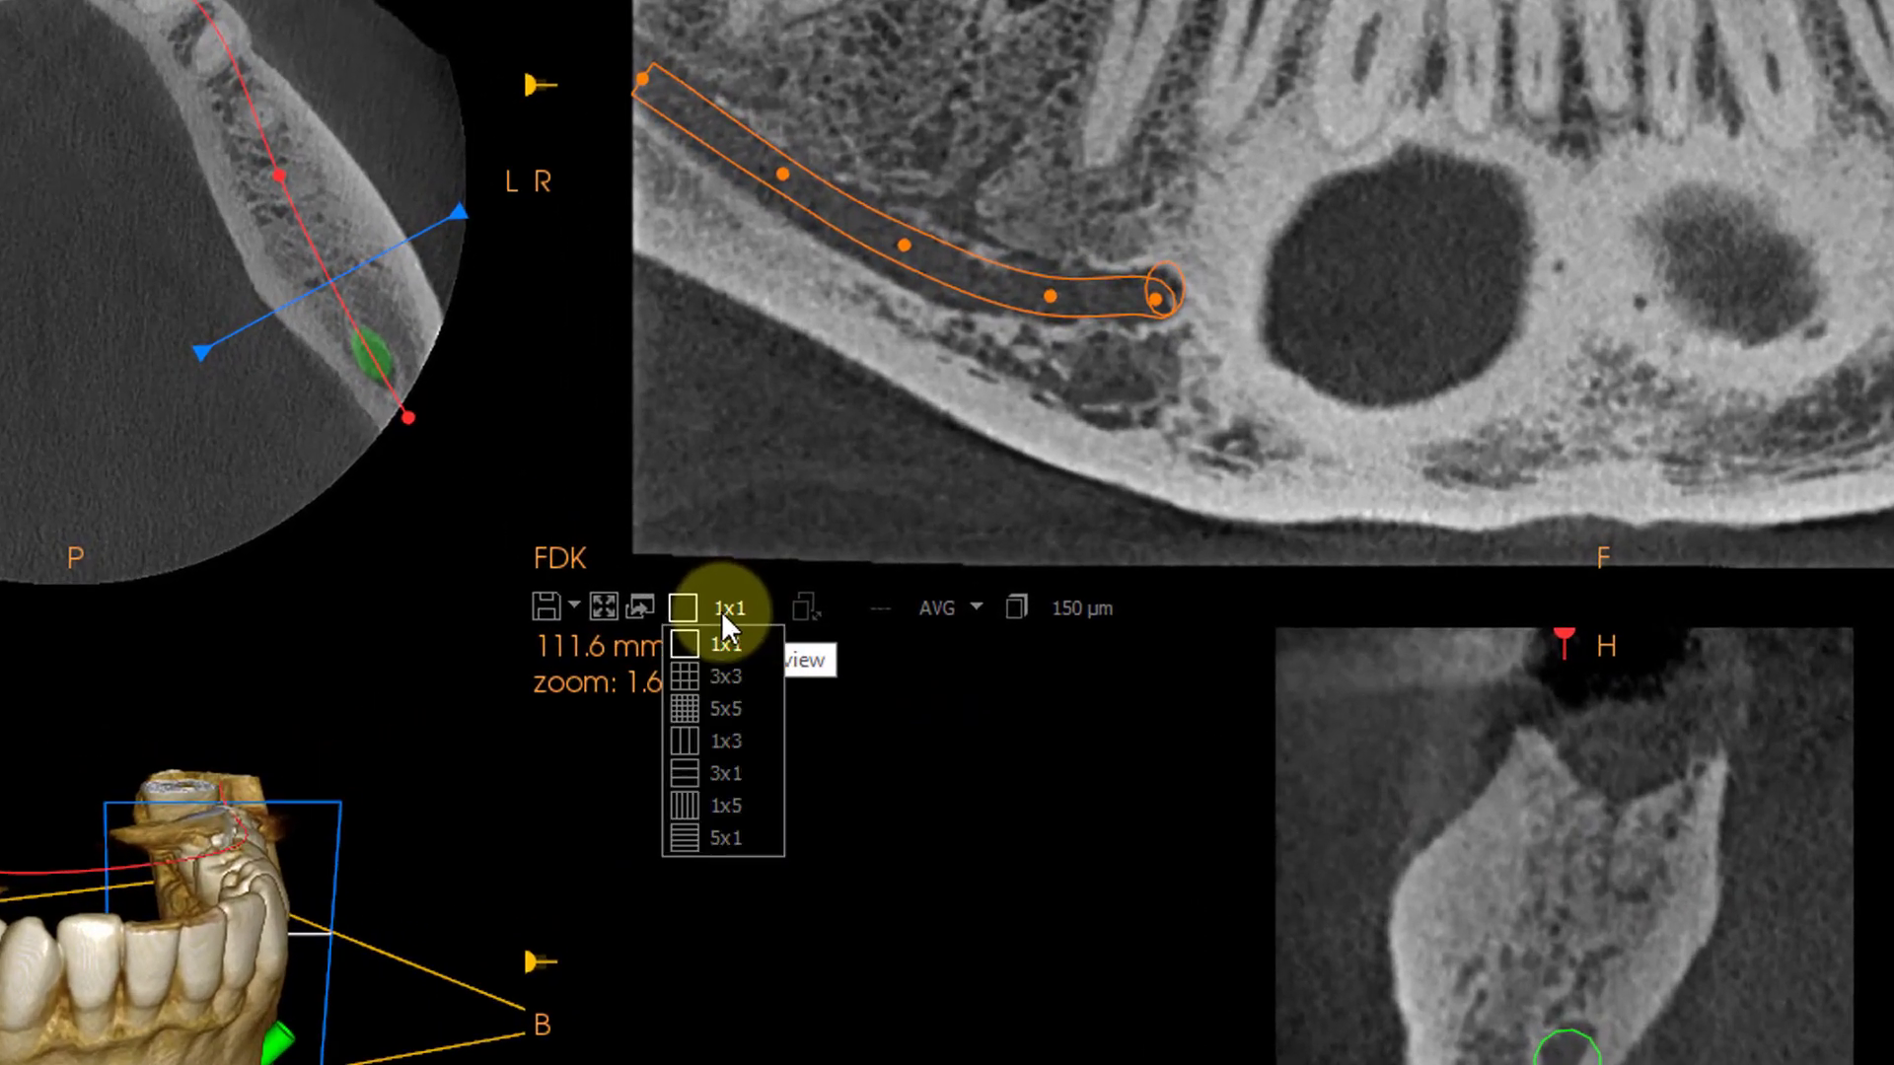
{"action": "left_click", "coordinate": [715, 676]}
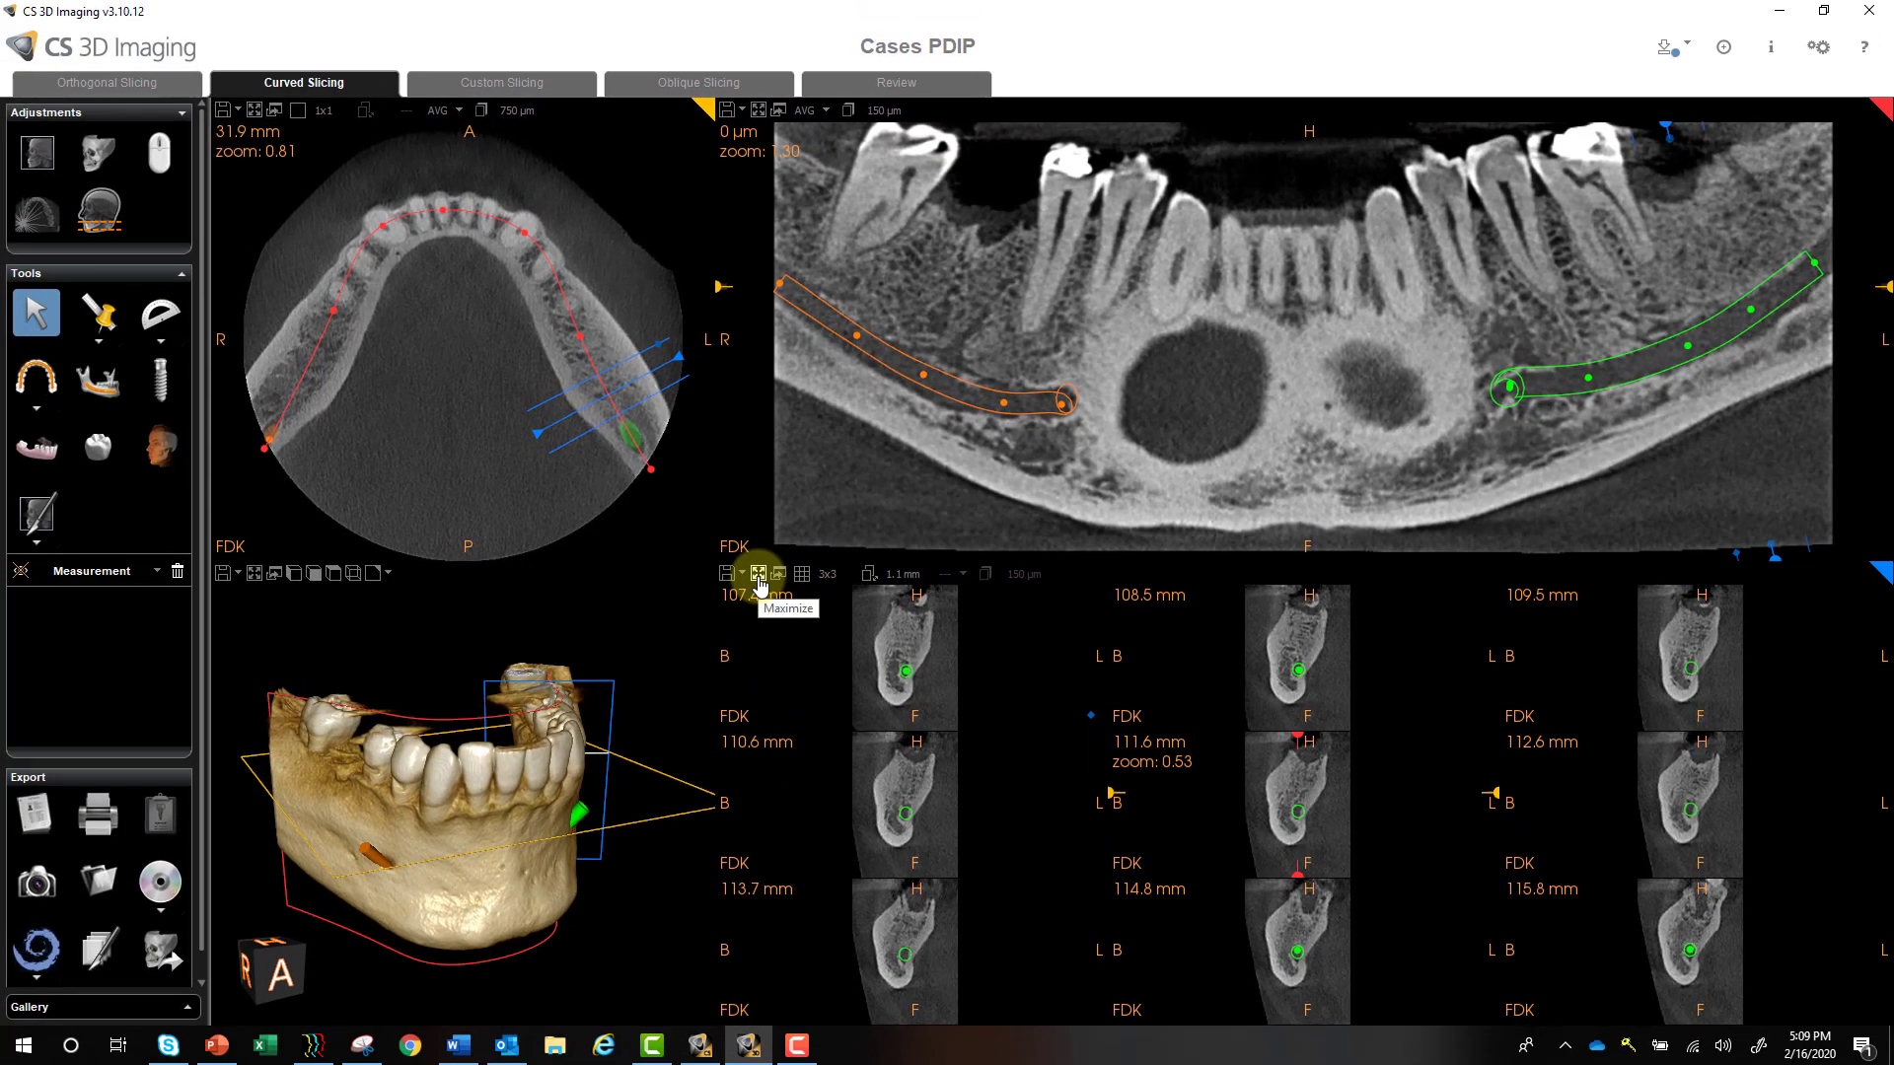
{"action": "left_click", "coordinate": [604, 607]}
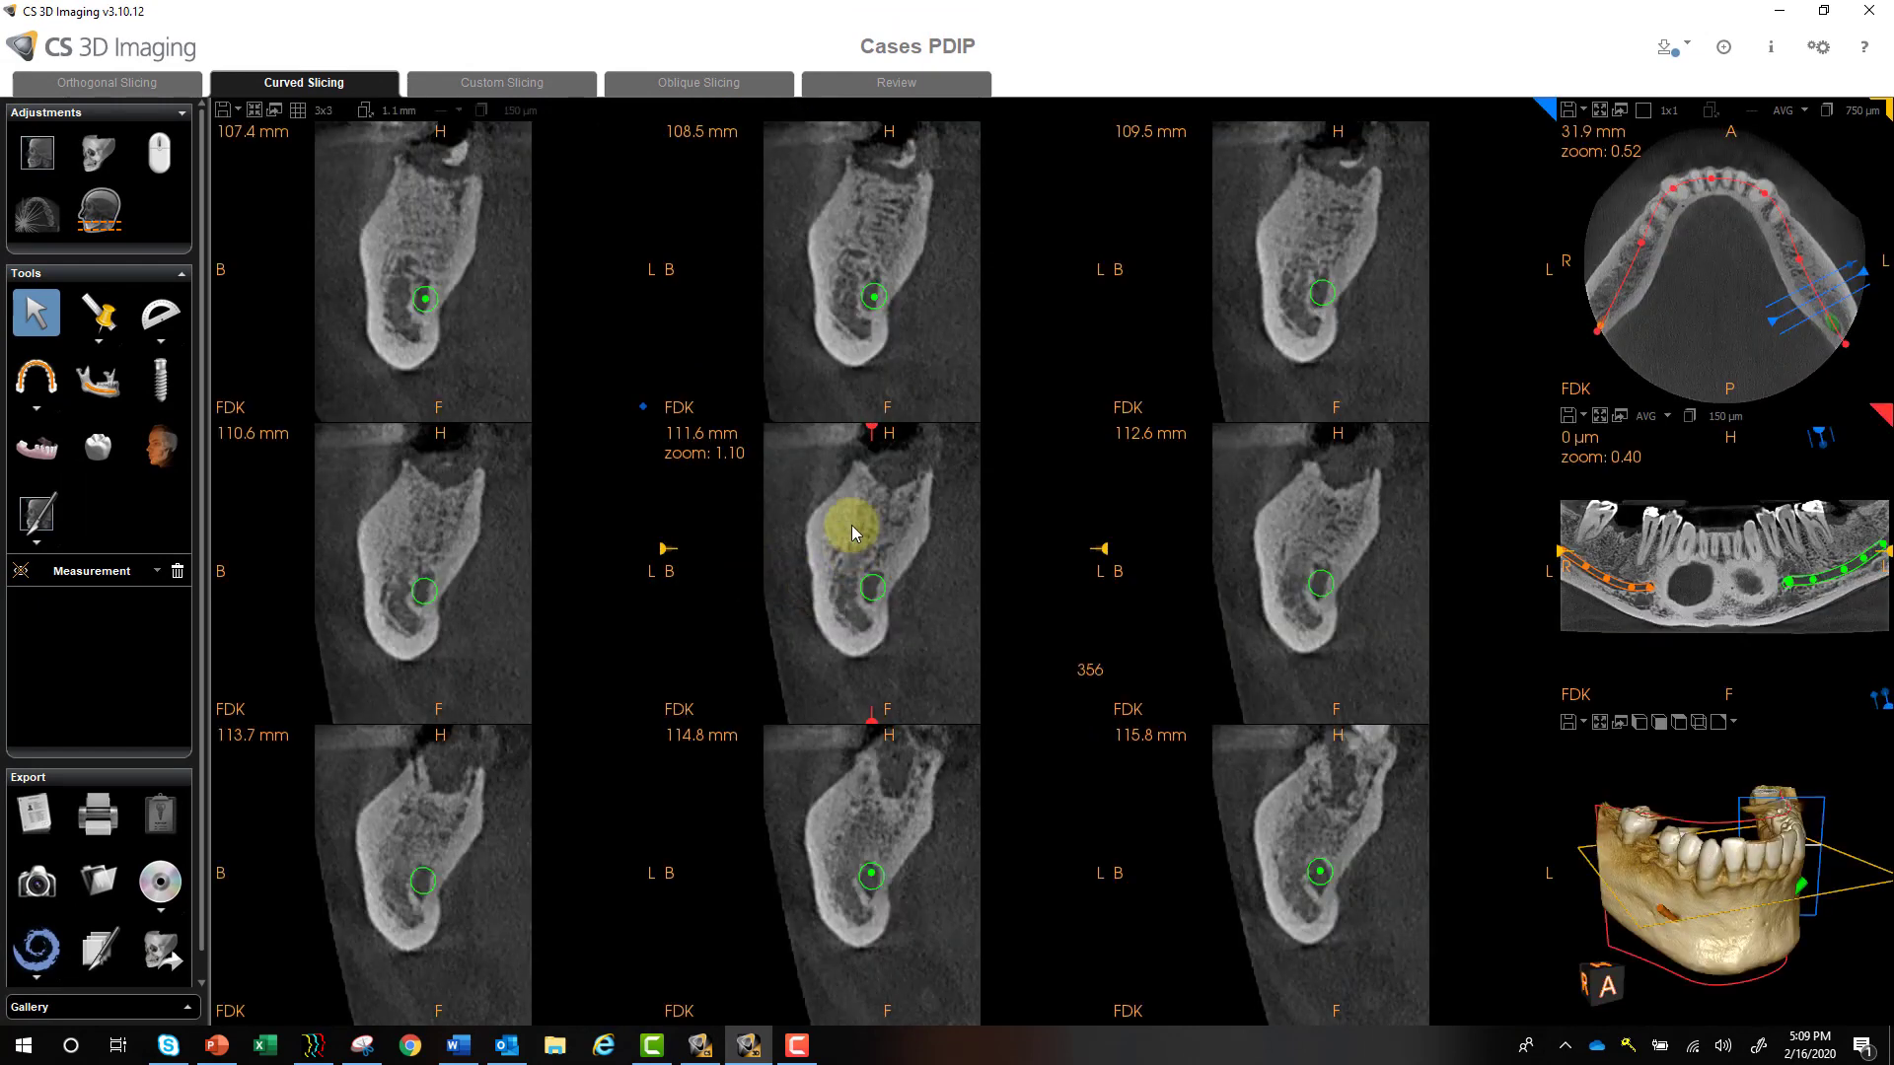
{"action": "scroll", "coordinate": [854, 538], "scroll_direction": "up", "scroll_amount": 2}
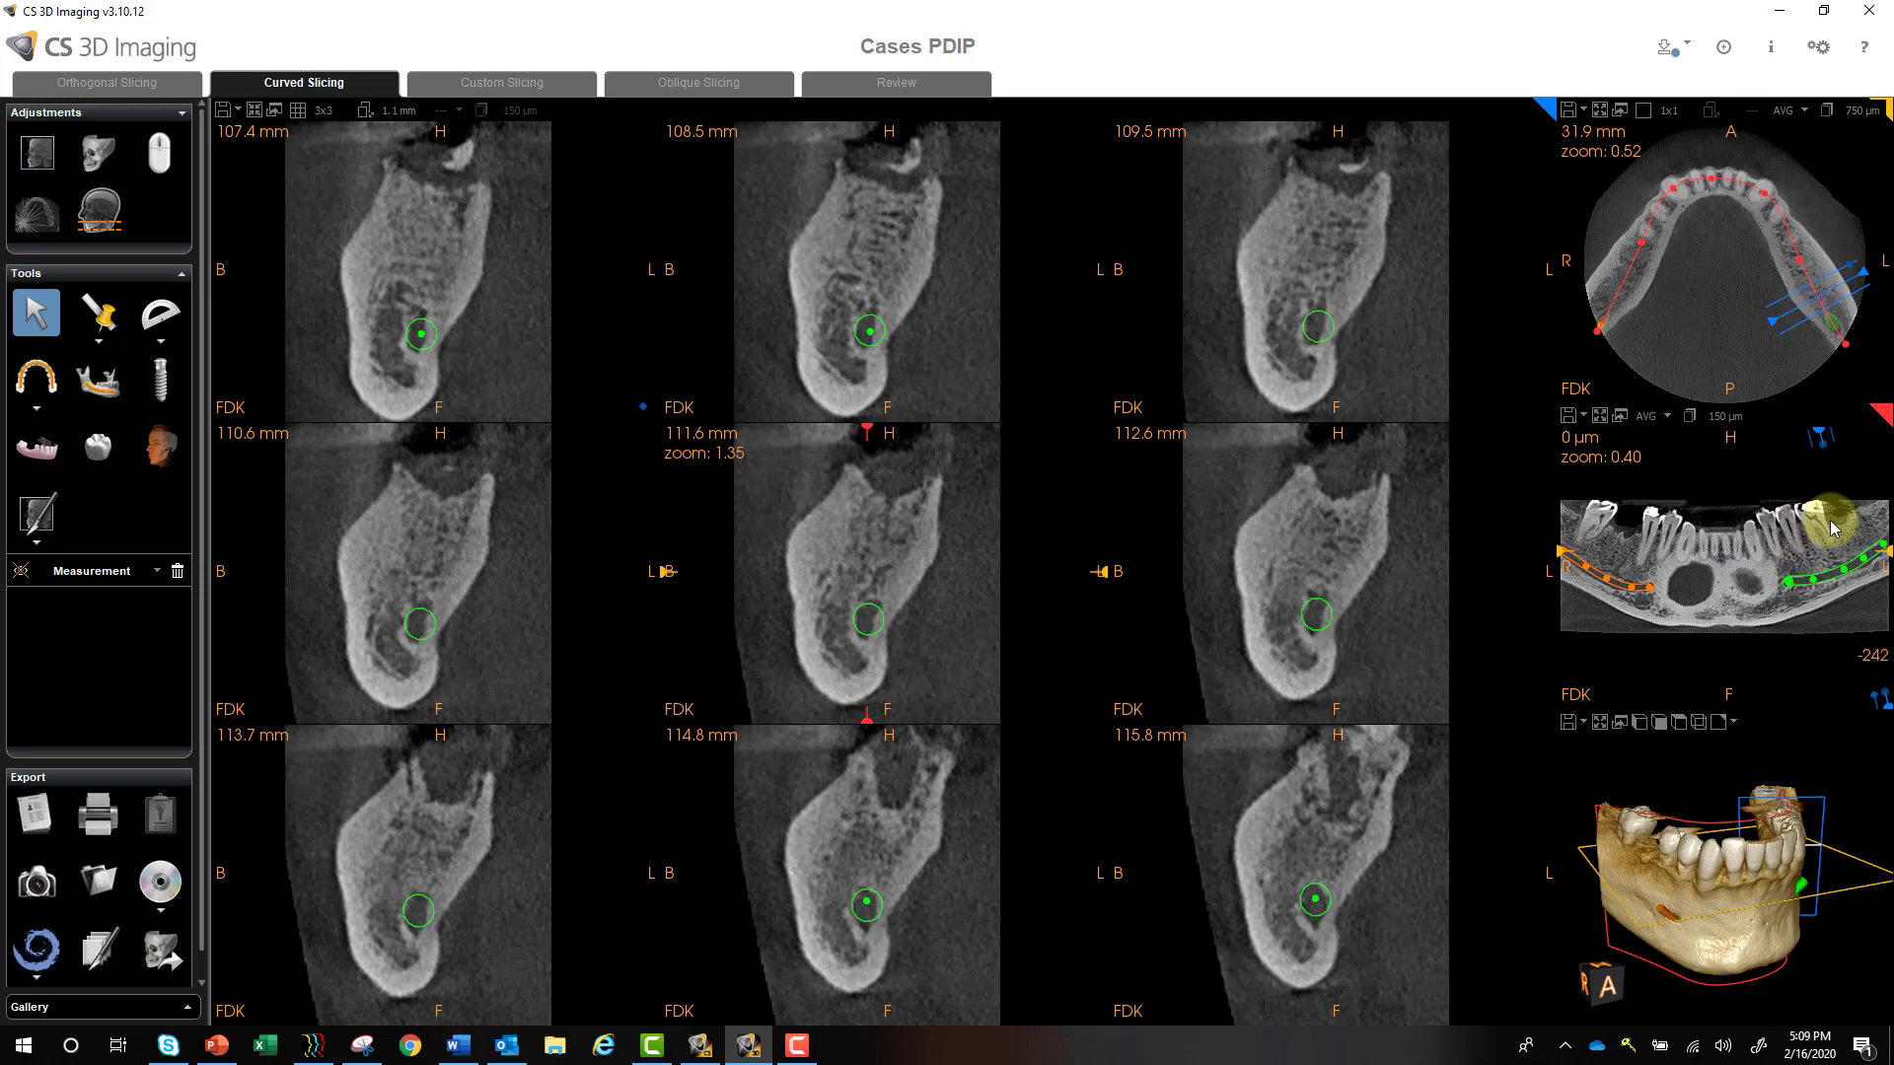
Step: Shift and tilt the slice lines on the panoramic image over the missing molar site until the central cross-section lies at about 110.4 mm
{"action": "scroll", "coordinate": [1815, 529], "scroll_direction": "up", "scroll_amount": 2}
{"action": "scroll", "coordinate": [1823, 527], "scroll_direction": "up", "scroll_amount": 2}
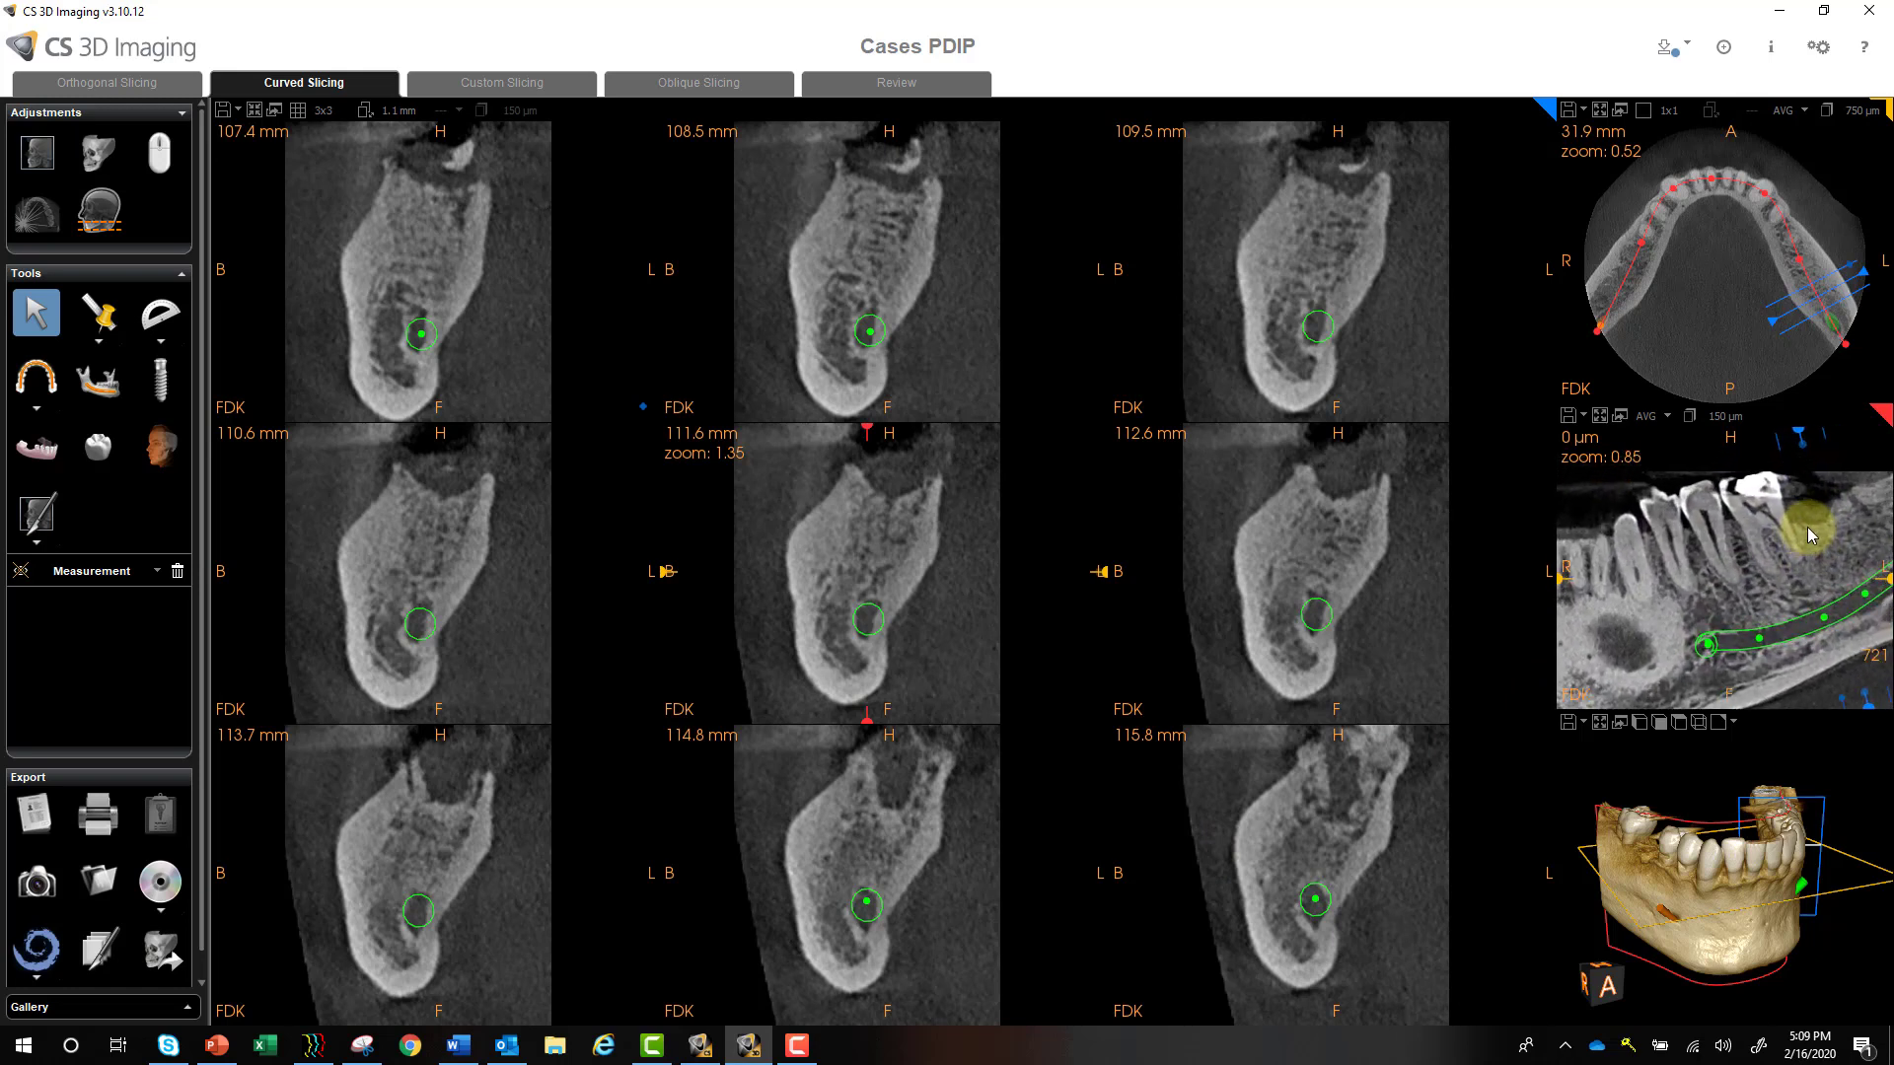
{"action": "left_click", "coordinate": [1846, 718]}
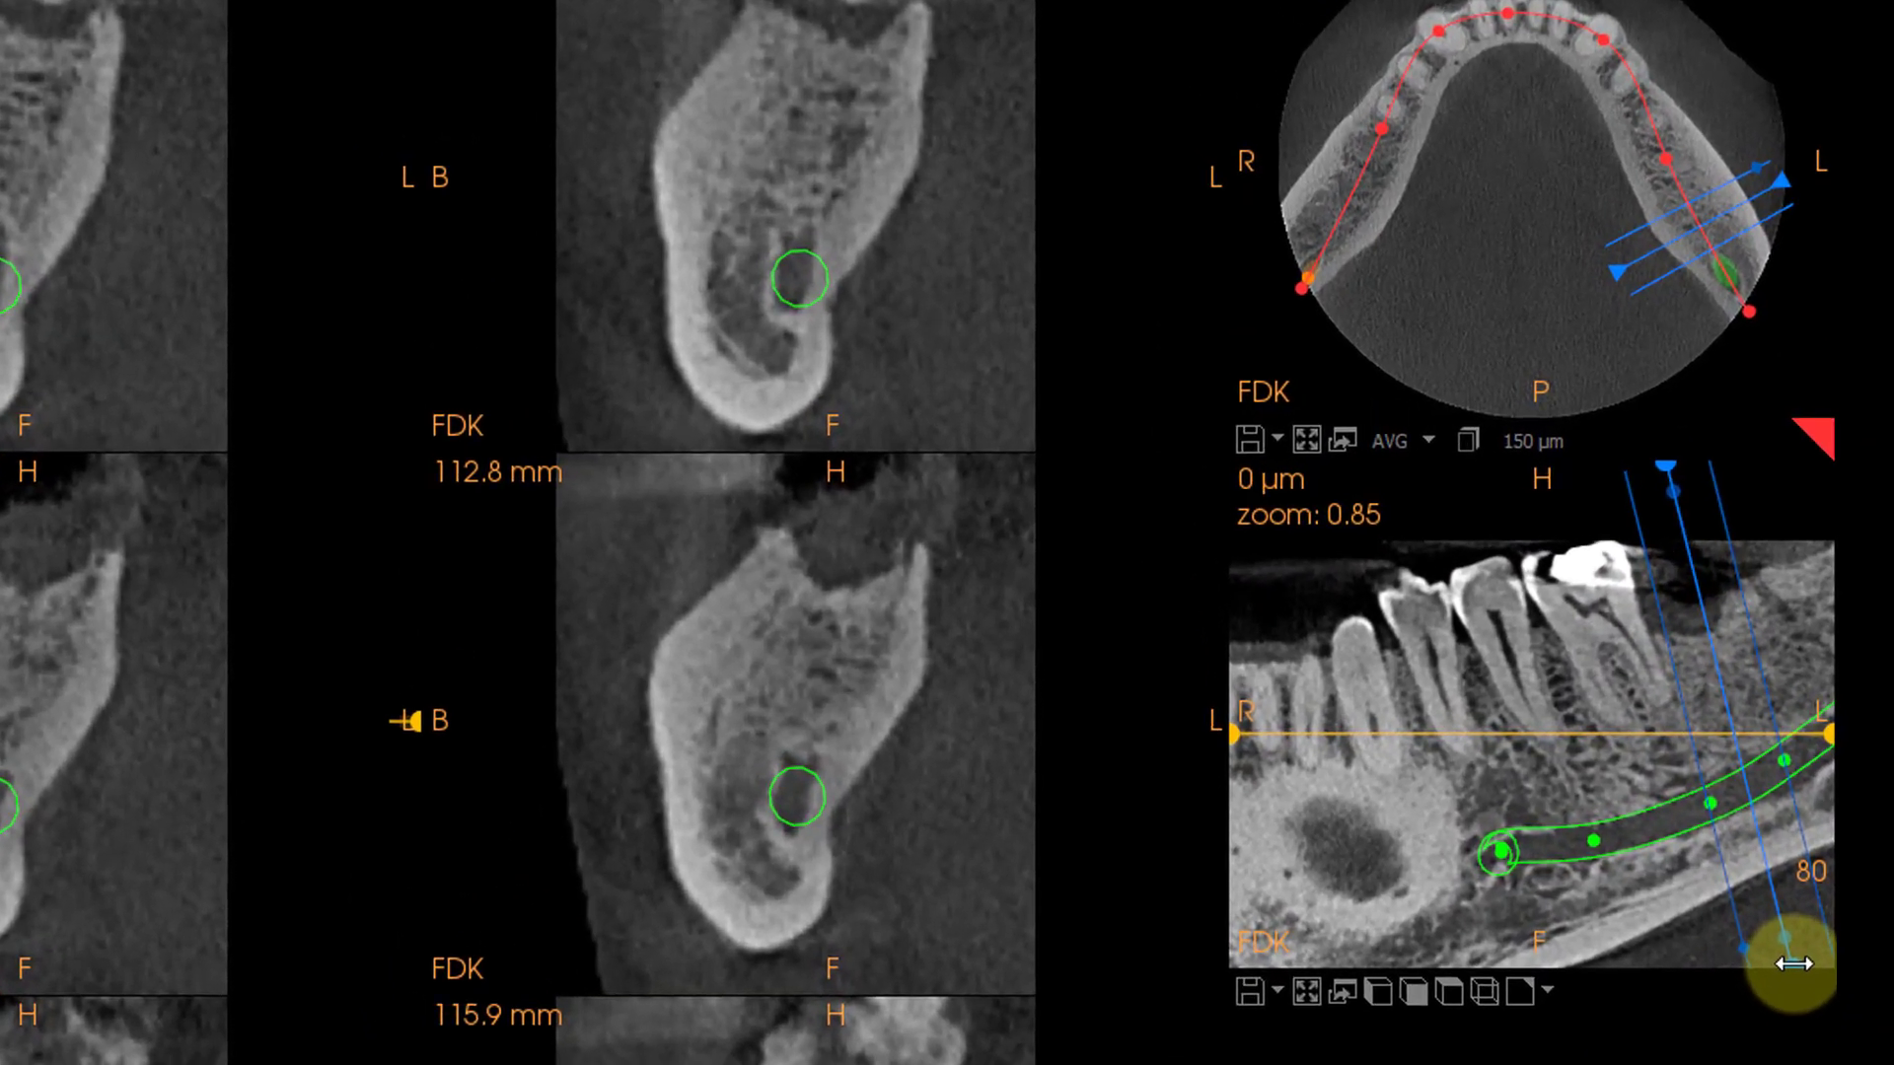
{"action": "left_click_drag", "start_coordinate": [1826, 836], "coordinate": [1827, 840]}
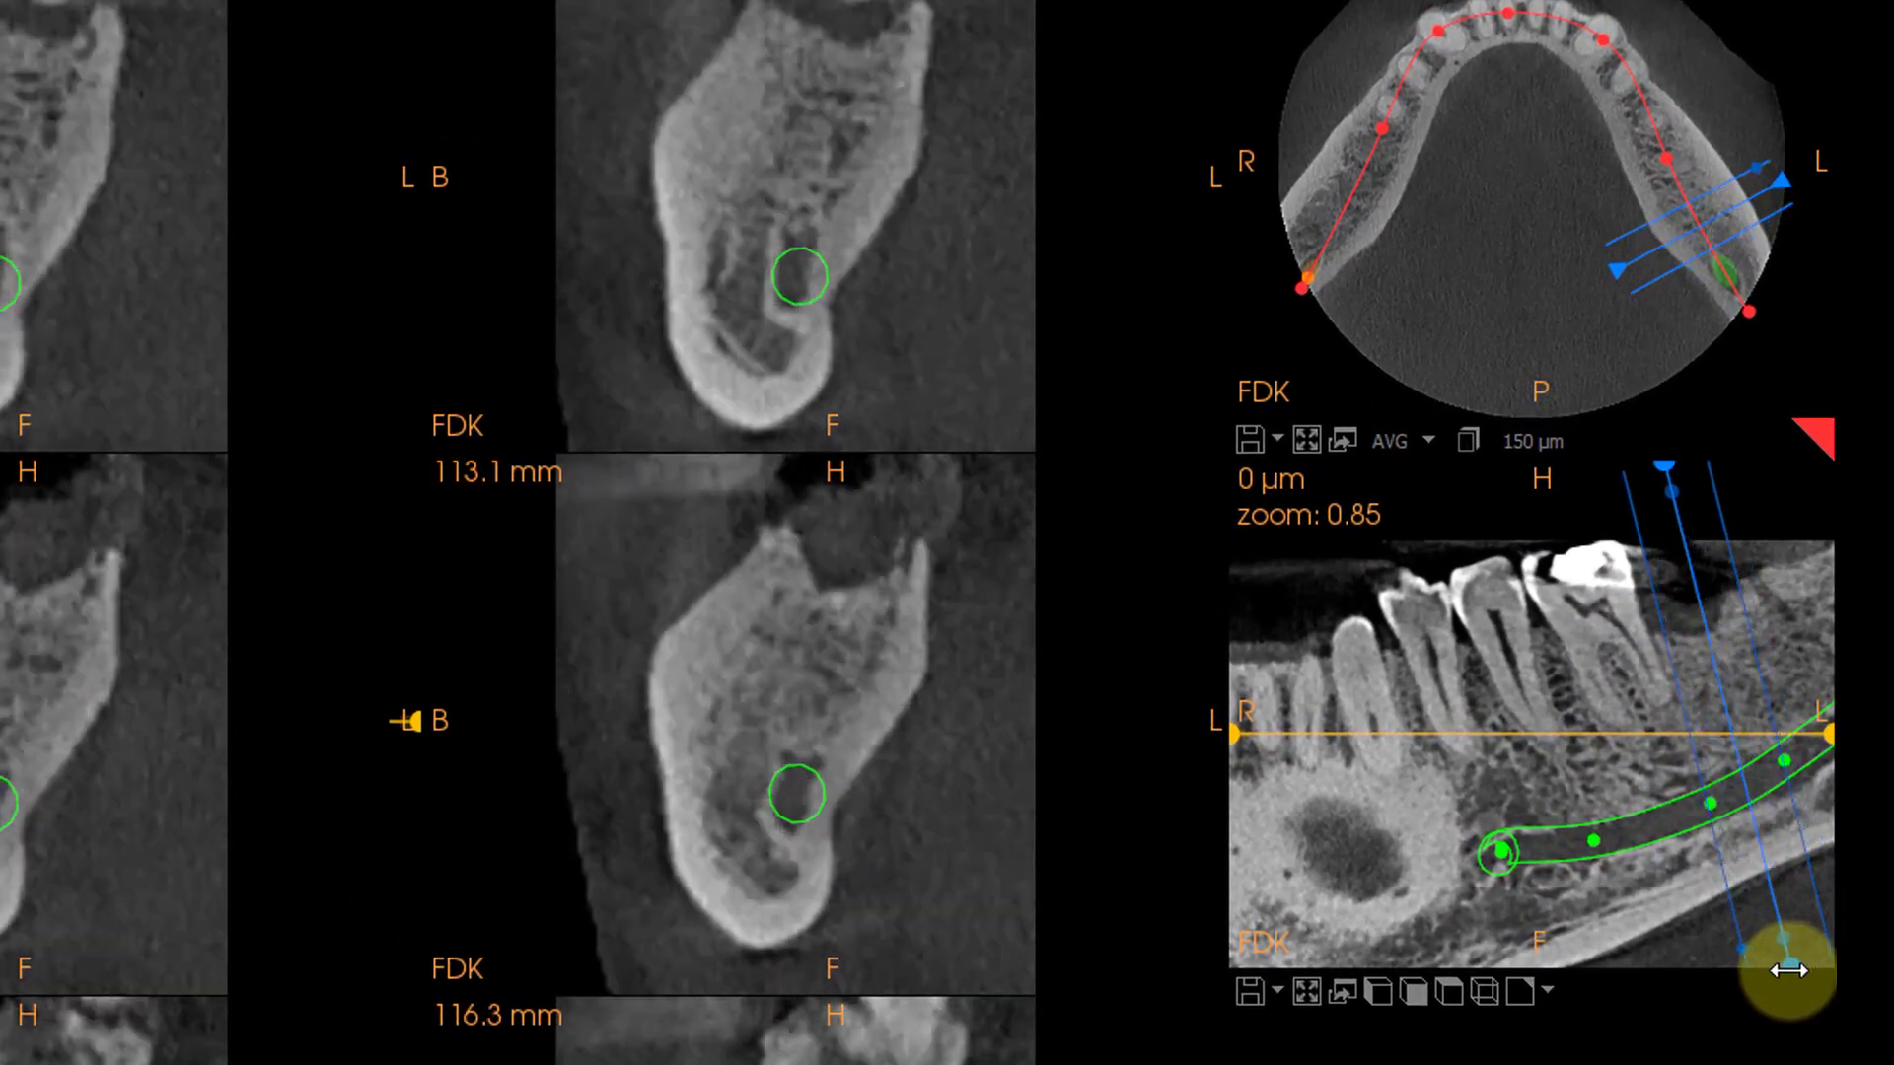
{"action": "left_click_drag", "start_coordinate": [1787, 972], "coordinate": [1770, 984]}
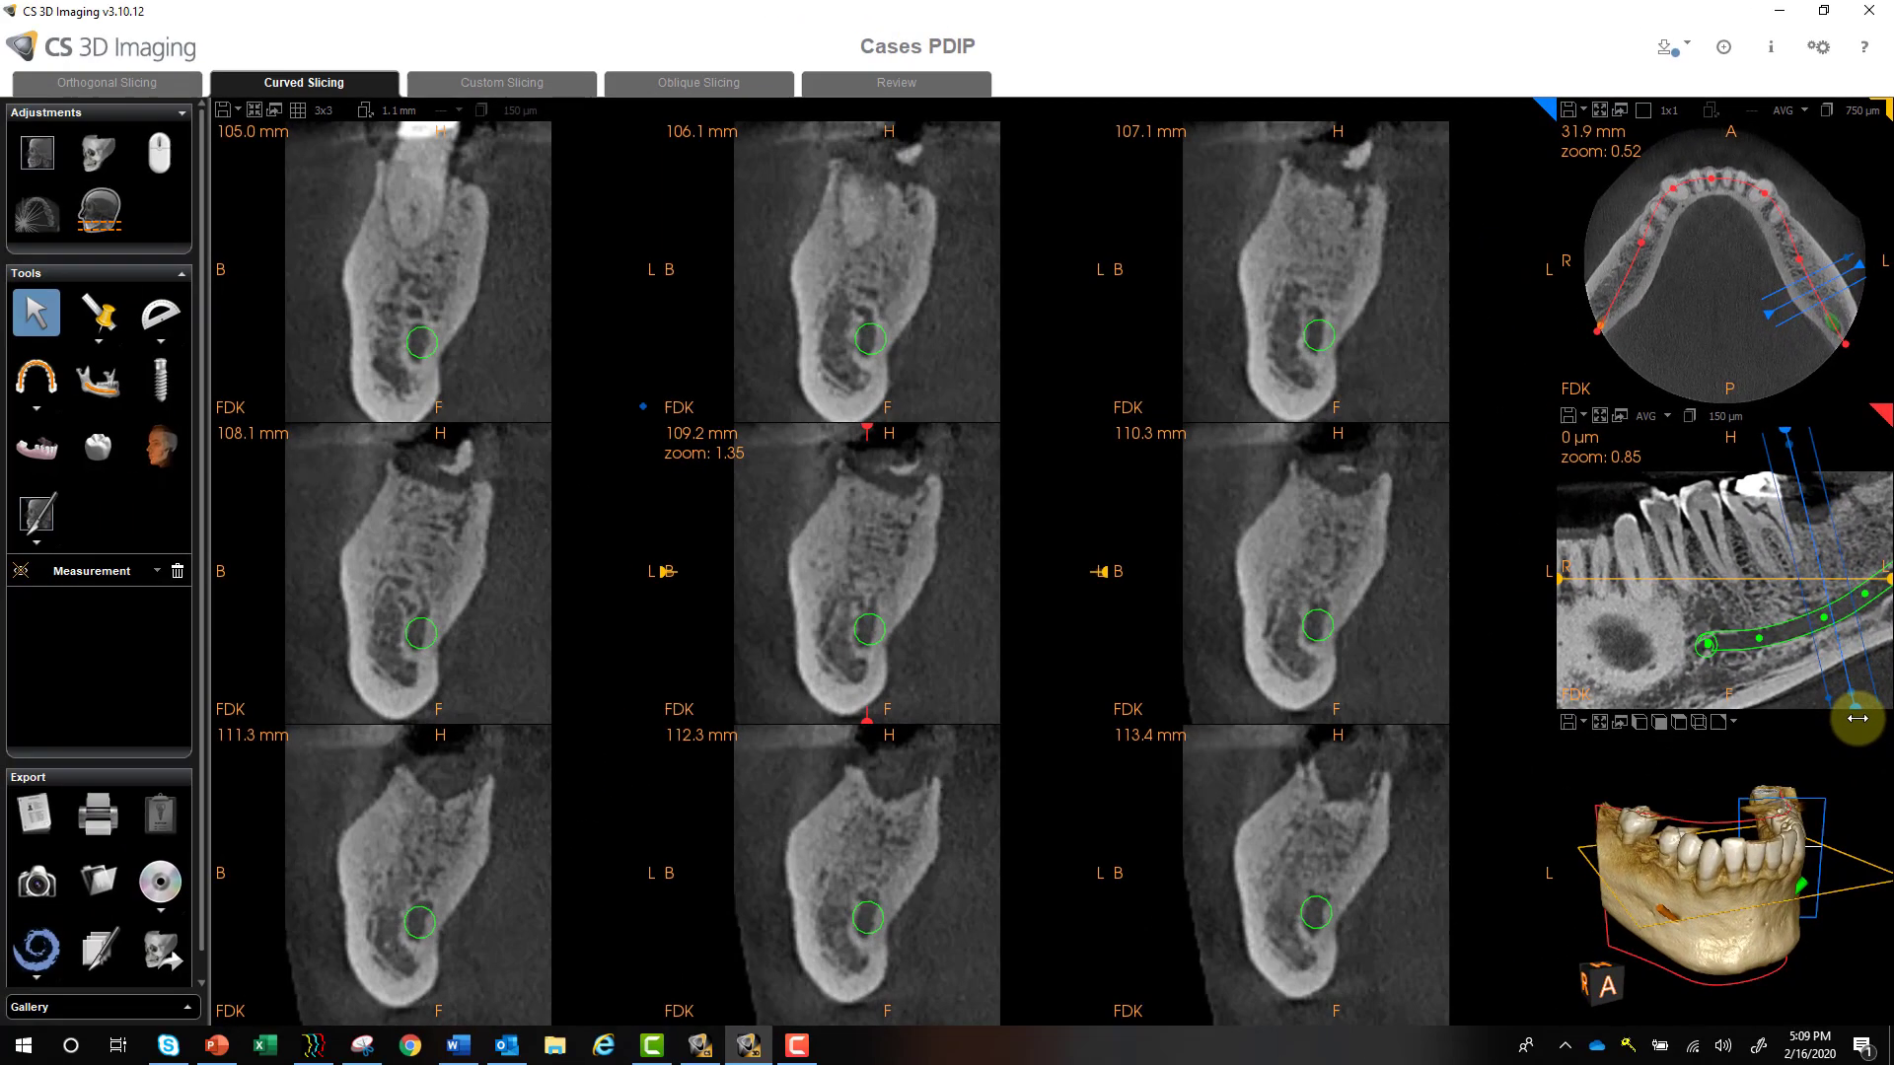
{"action": "left_click_drag", "start_coordinate": [1857, 718], "coordinate": [1854, 718]}
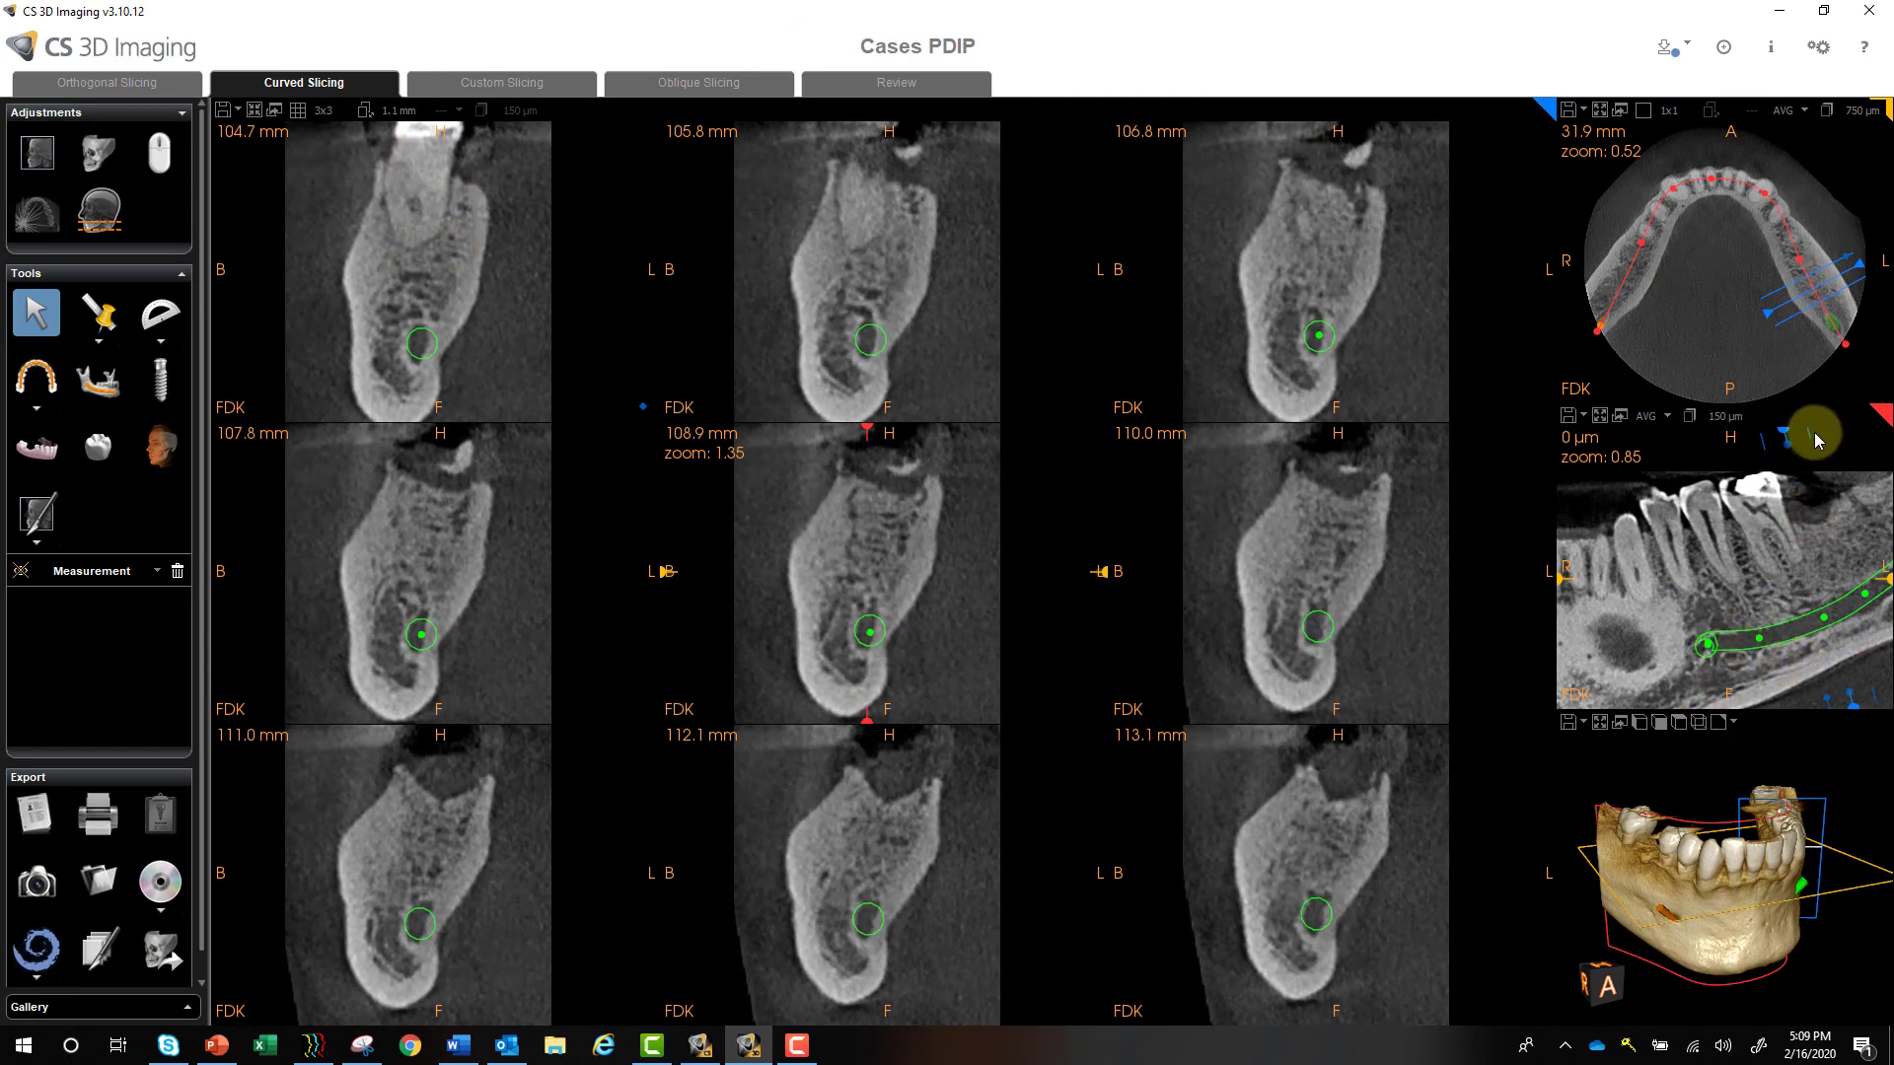
{"action": "left_click_drag", "start_coordinate": [1851, 709], "coordinate": [1858, 707]}
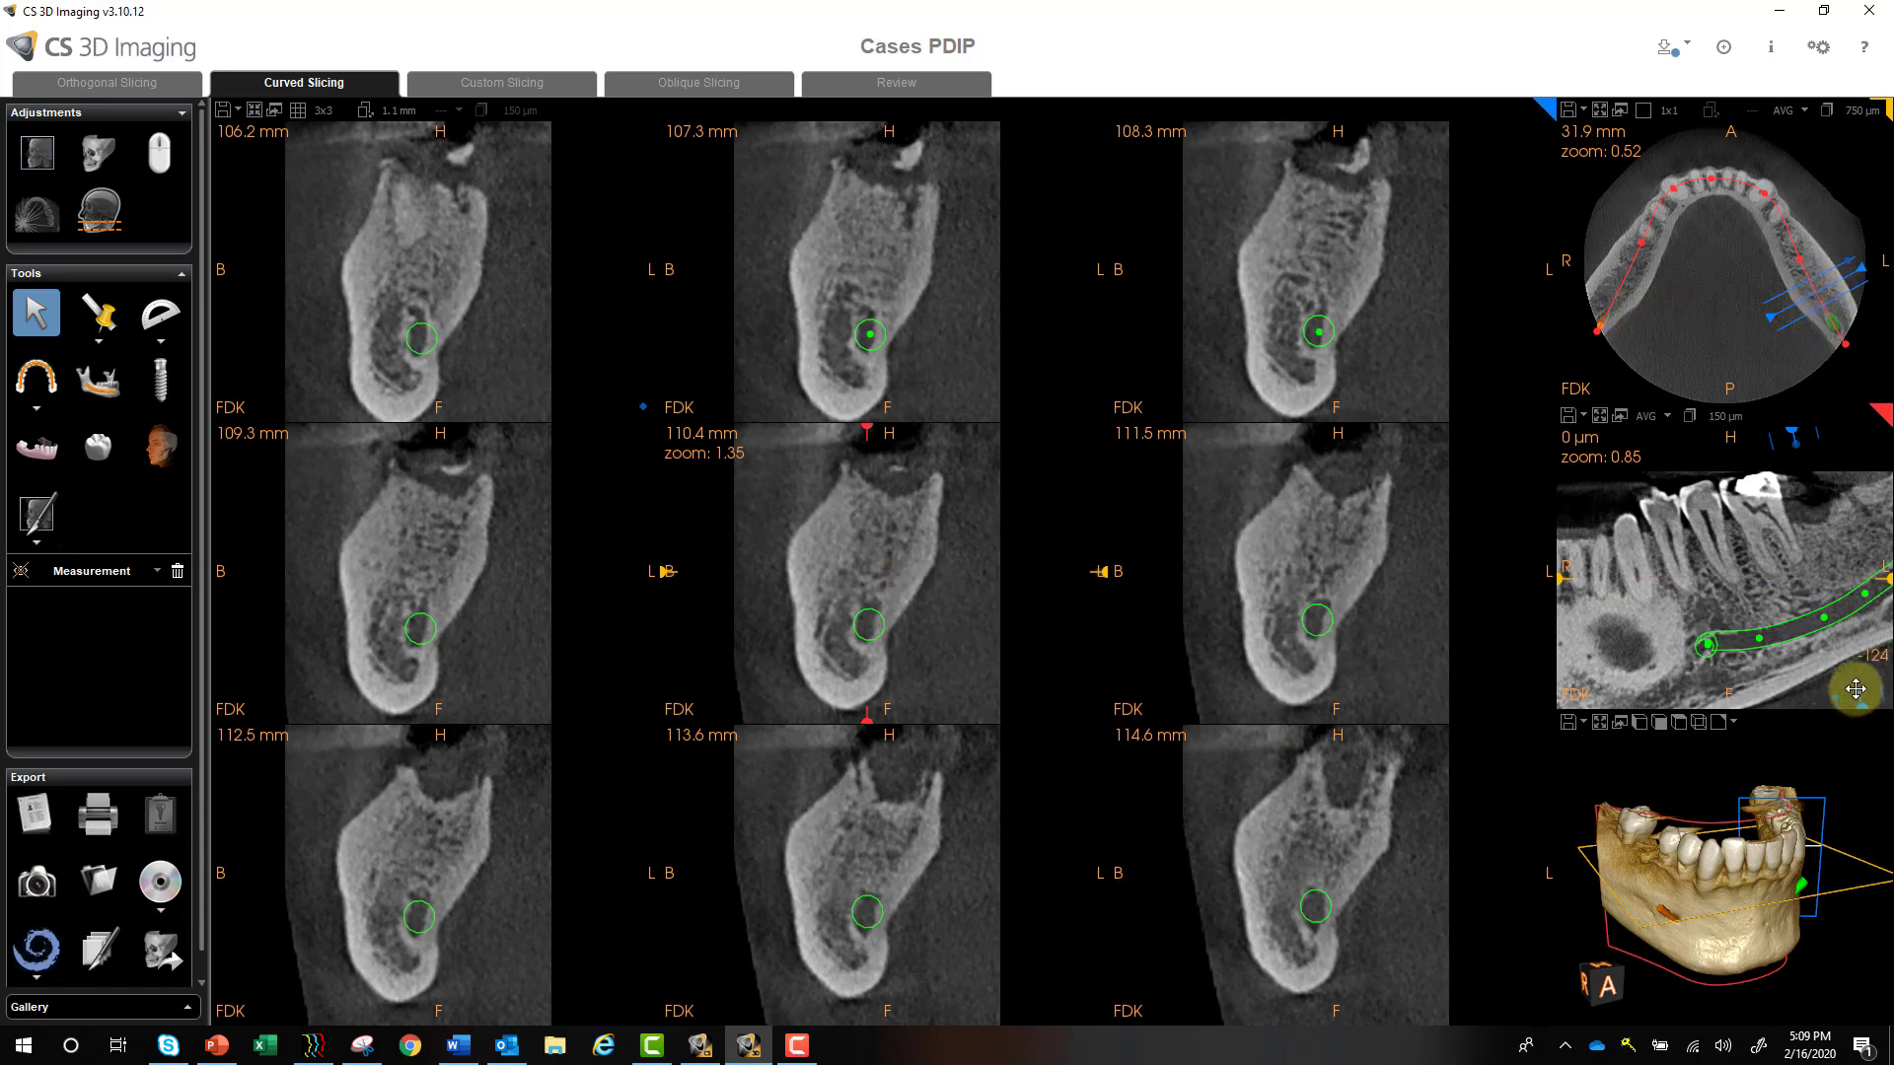
{"action": "left_click_drag", "start_coordinate": [1847, 697], "coordinate": [1859, 694]}
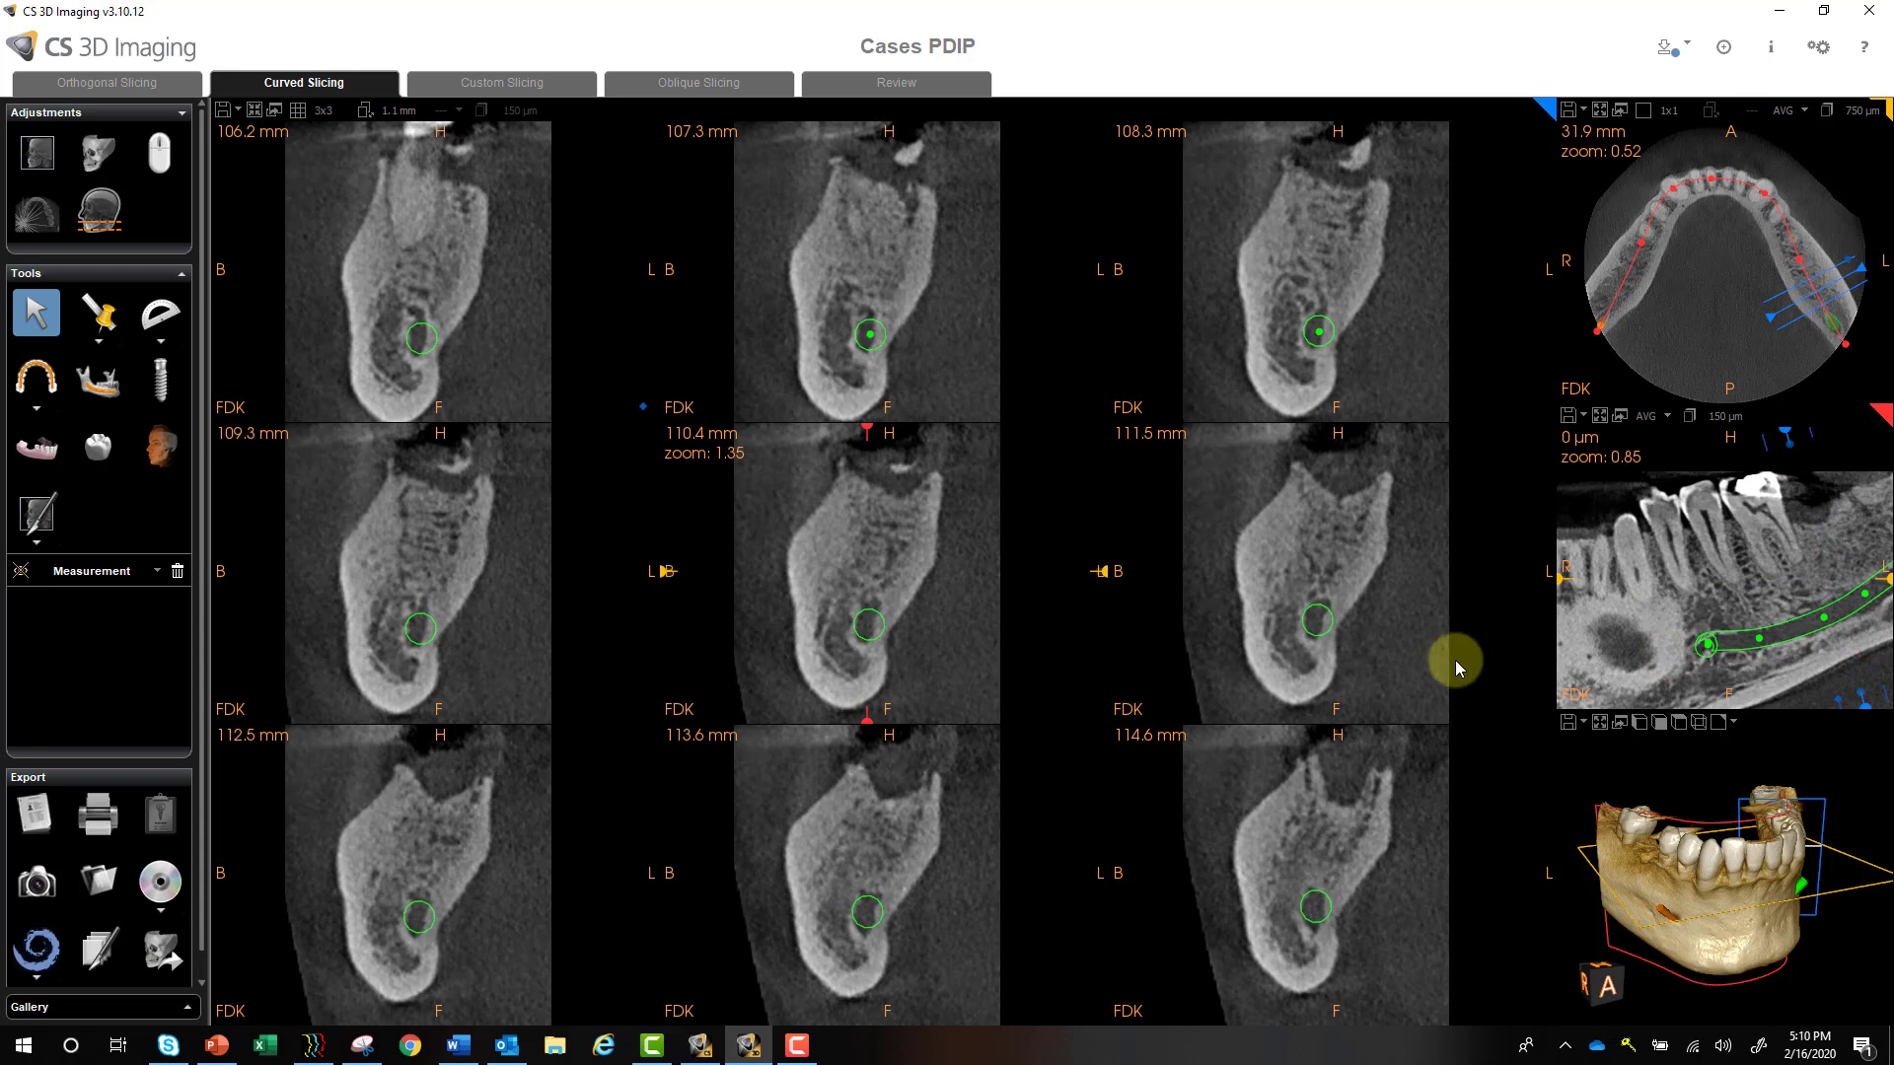
Step: Set the cross-section back to a single 1x1 slice and restore the four-view layout
{"action": "left_click", "coordinate": [322, 110]}
{"action": "left_click", "coordinate": [325, 131]}
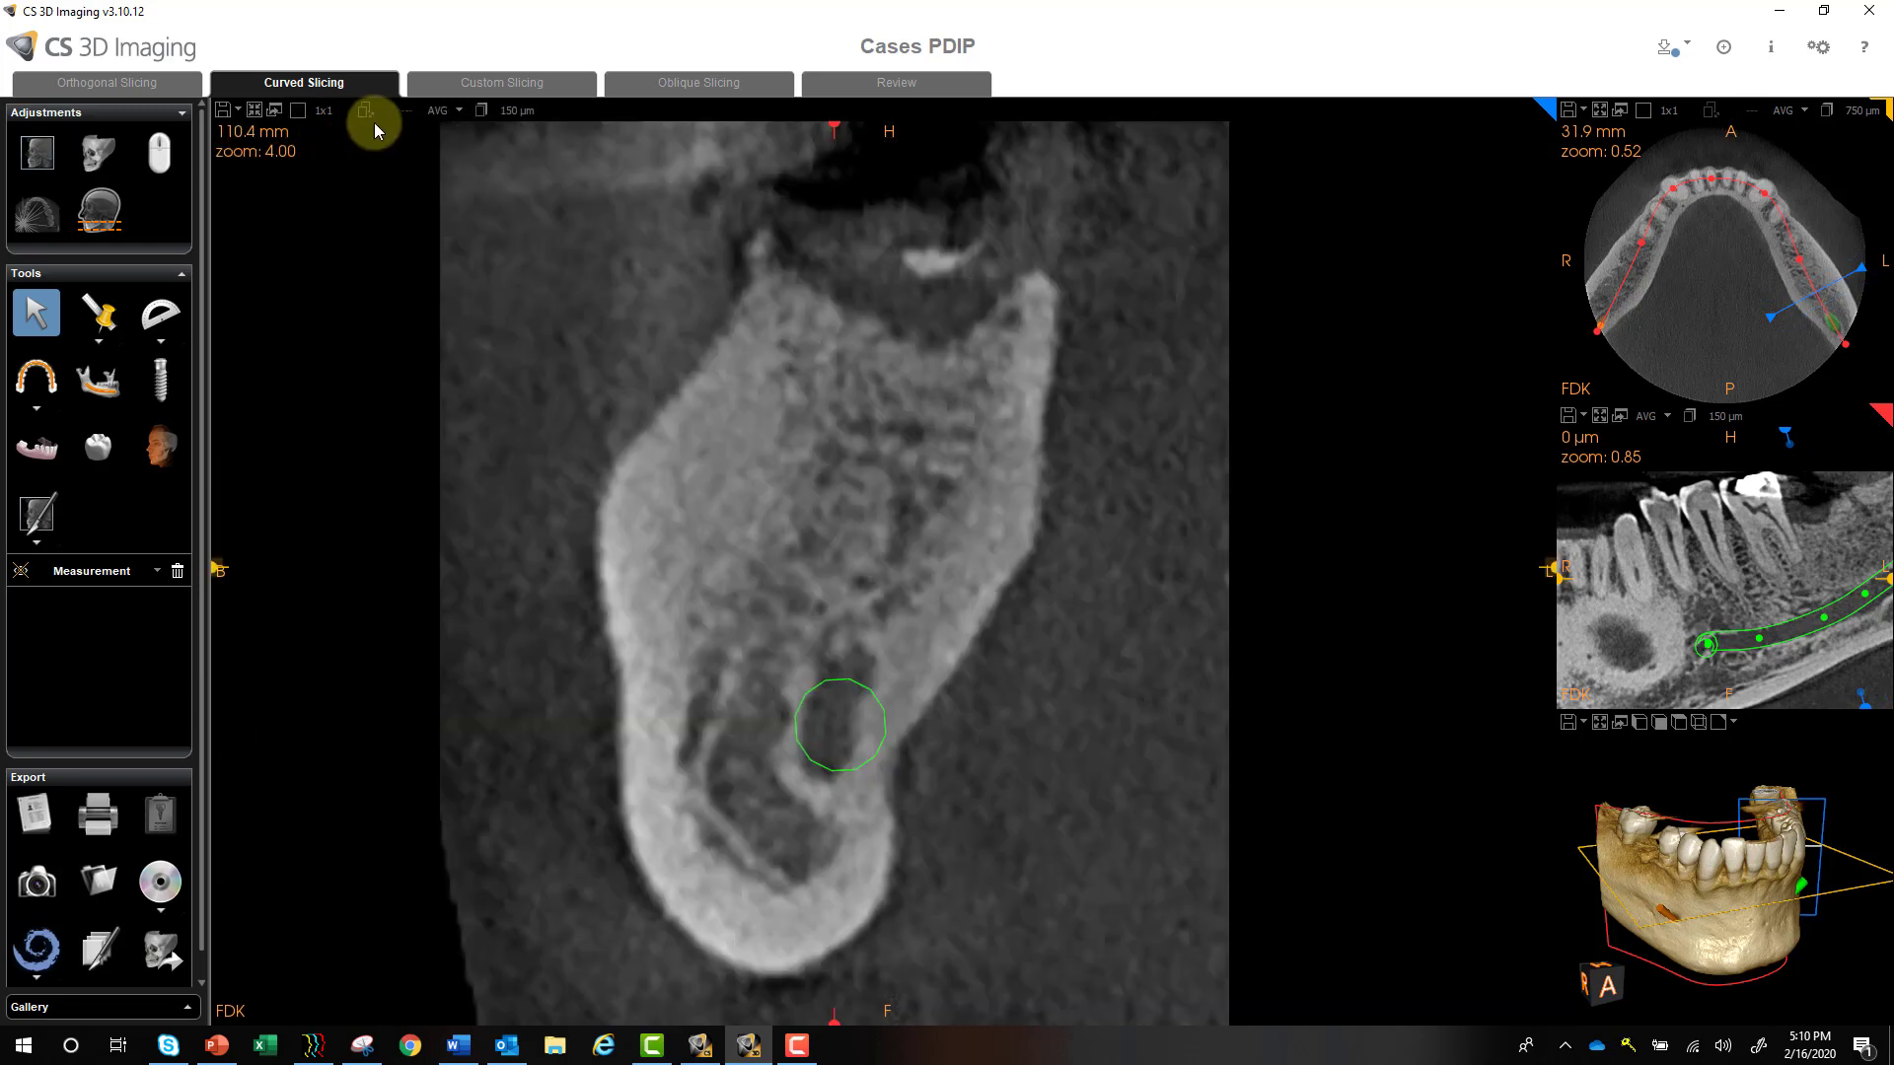
{"action": "left_click", "coordinate": [254, 110]}
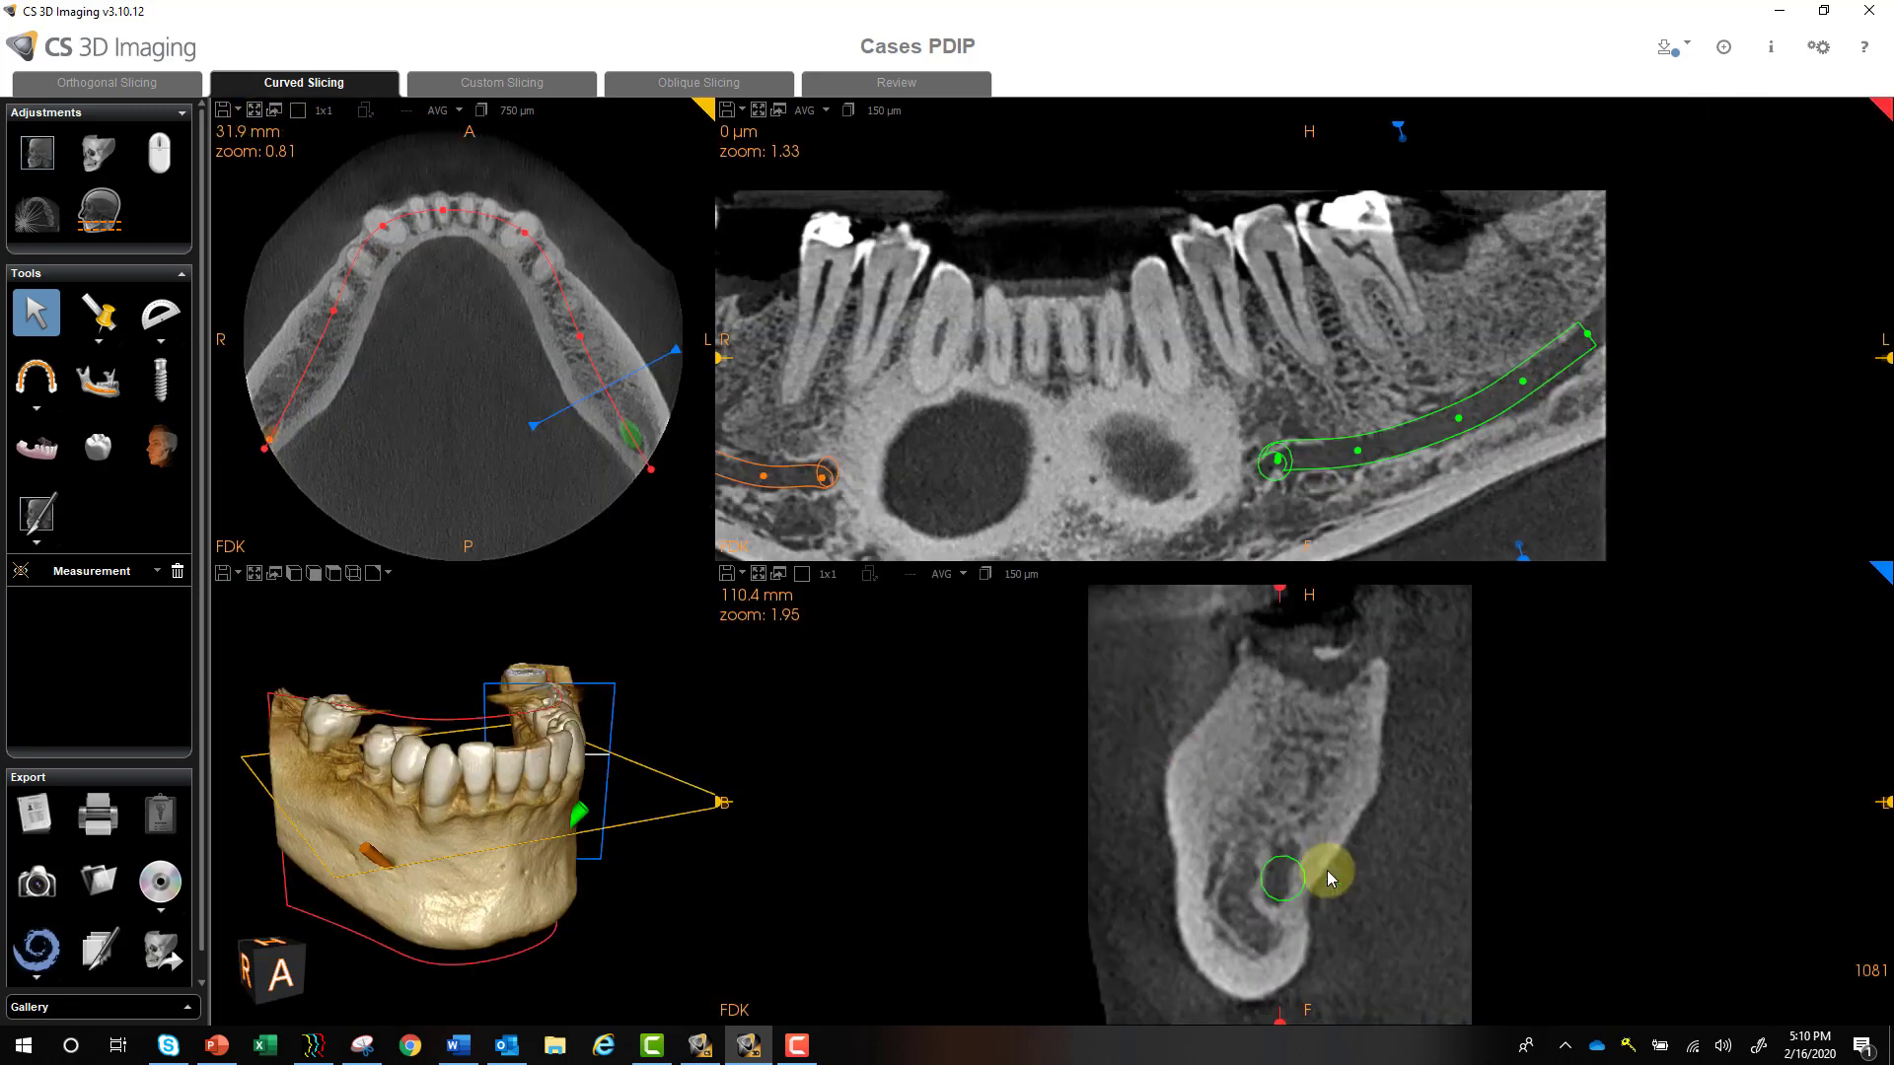